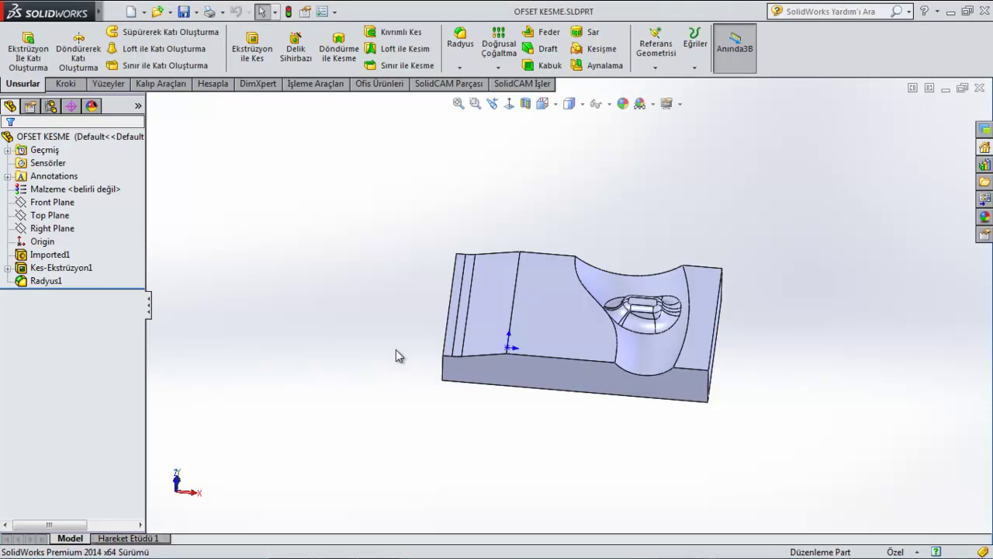
- Create a new metric milling CAM part named OFSET KESME from Yeni > Freze
left_click(449, 83)
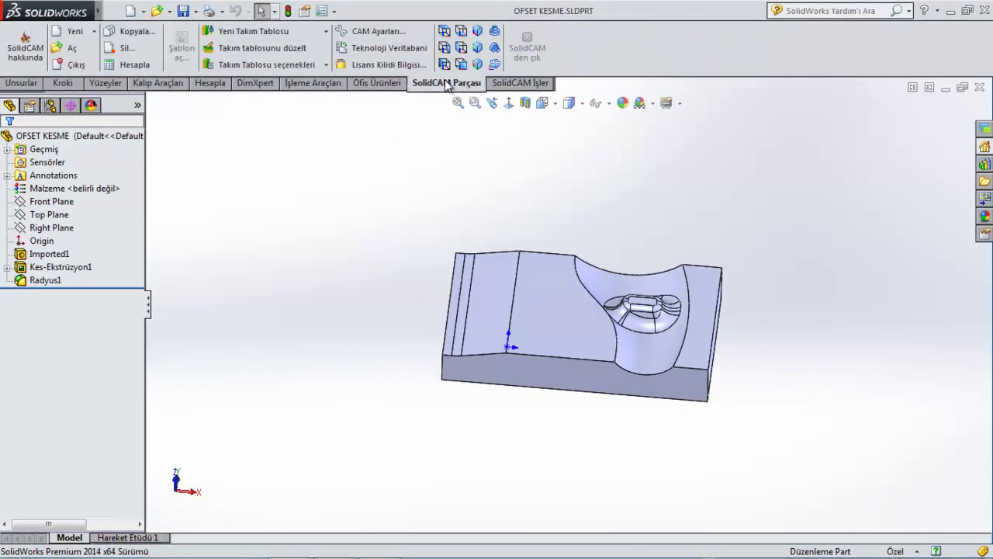
left_click(71, 31)
left_click(74, 45)
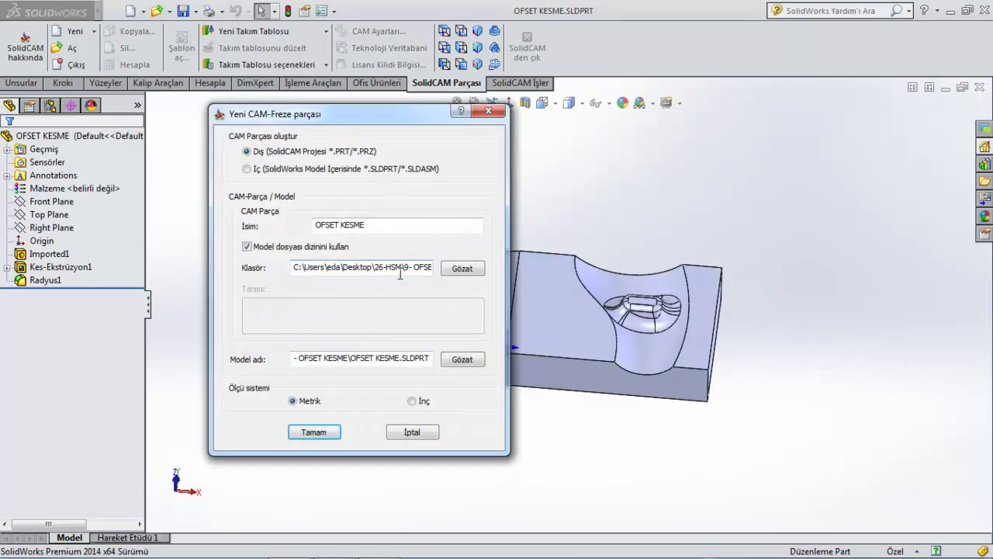
left_click(324, 436)
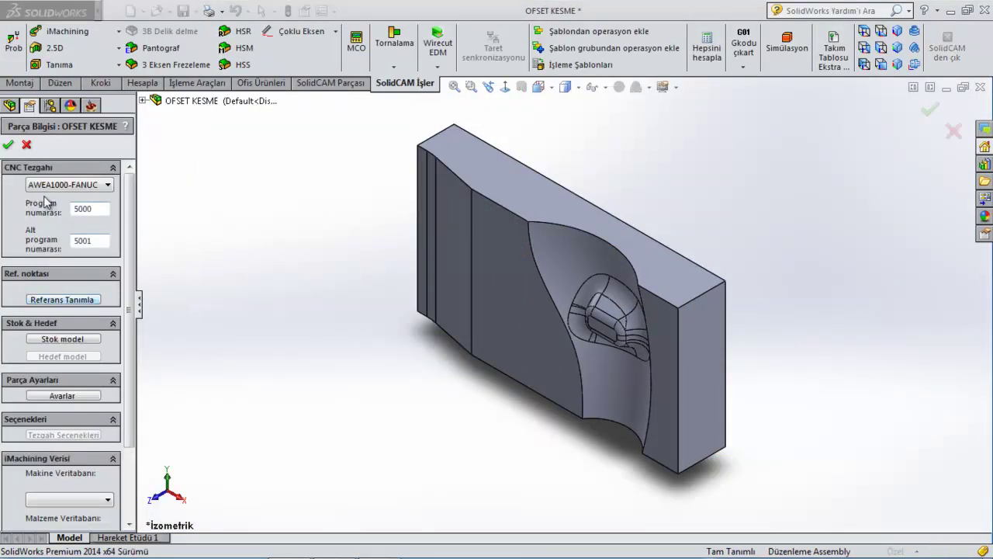
- Place reference point 1 at the stock's top centre on the flat face, keeping planes 50/10/0/−30
left_click(78, 299)
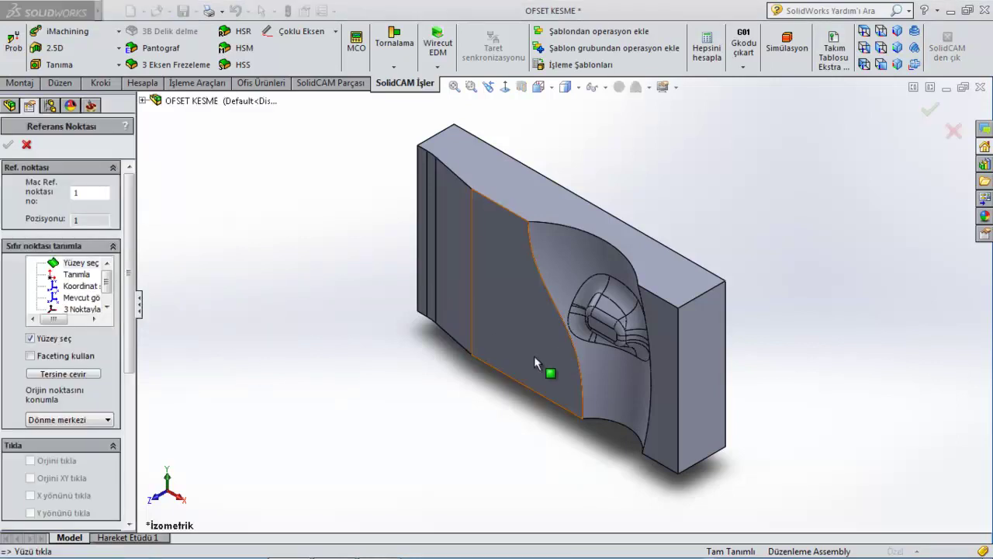
left_click(553, 347)
mouse_move(546, 355)
middle_mouse_down()
mouse_move(572, 260)
mouse_move(237, 362)
middle_mouse_up()
left_click(99, 422)
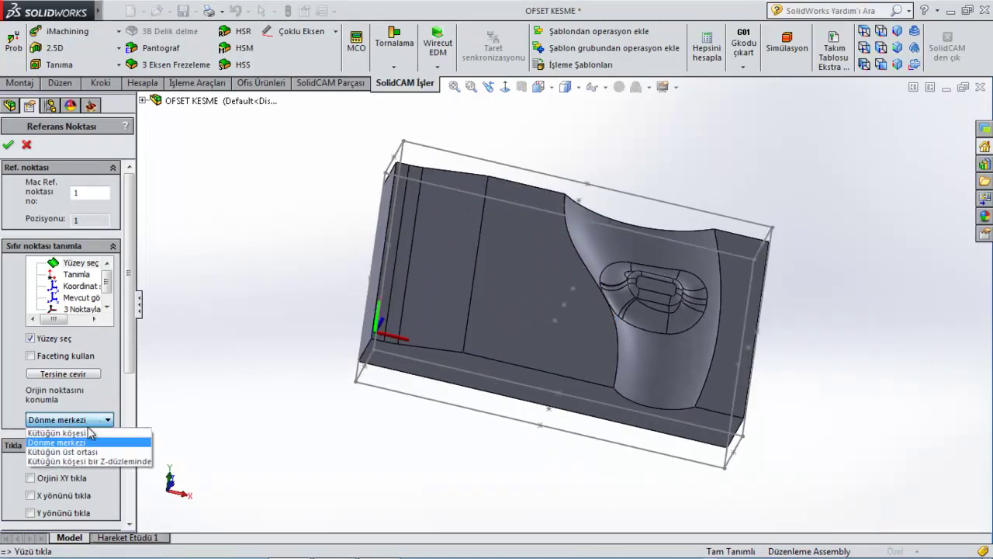
left_click(78, 452)
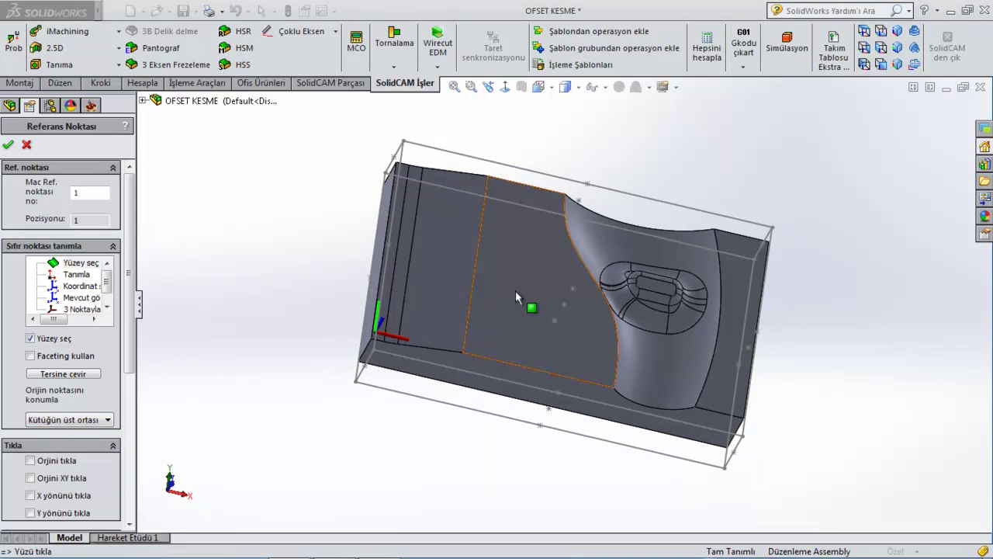
left_click(533, 316)
mouse_move(533, 319)
middle_mouse_down()
mouse_move(487, 364)
mouse_move(505, 317)
middle_mouse_up()
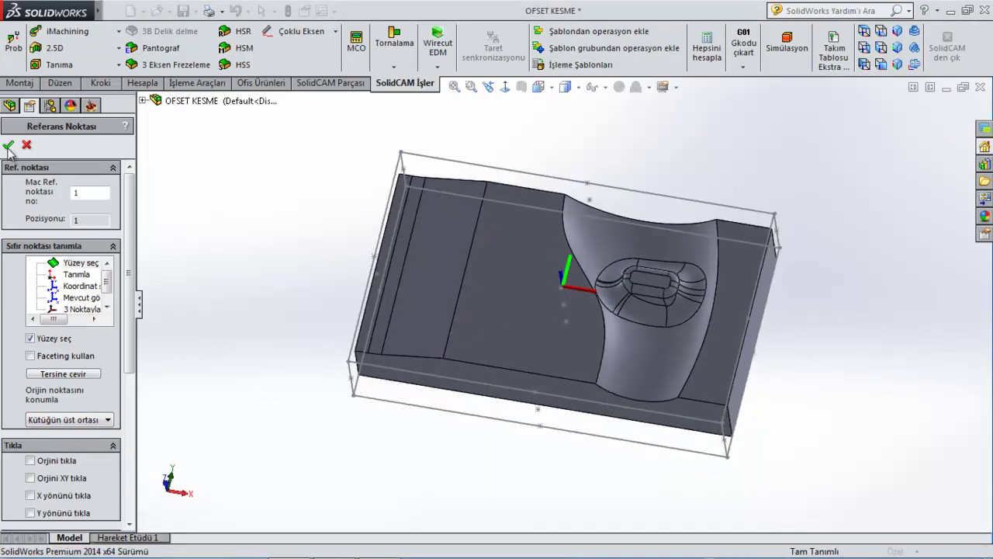
left_click(8, 145)
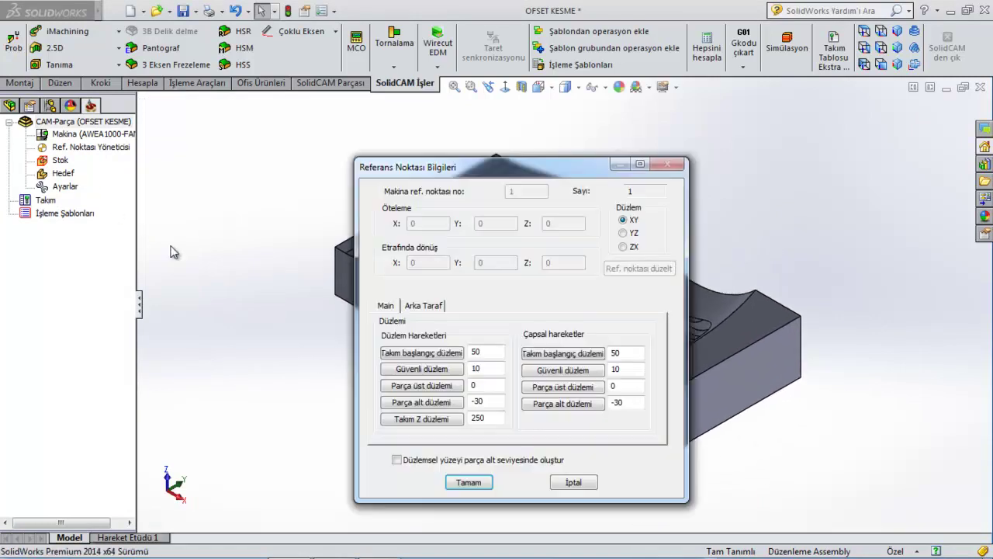
left_click(468, 483)
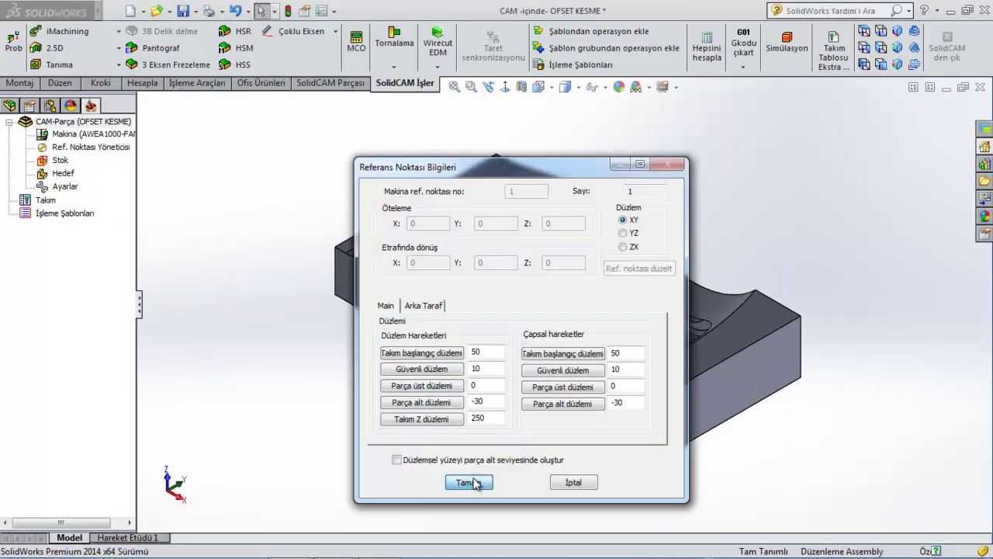
- Define the stock model from the solid part and confirm it
left_click(8, 147)
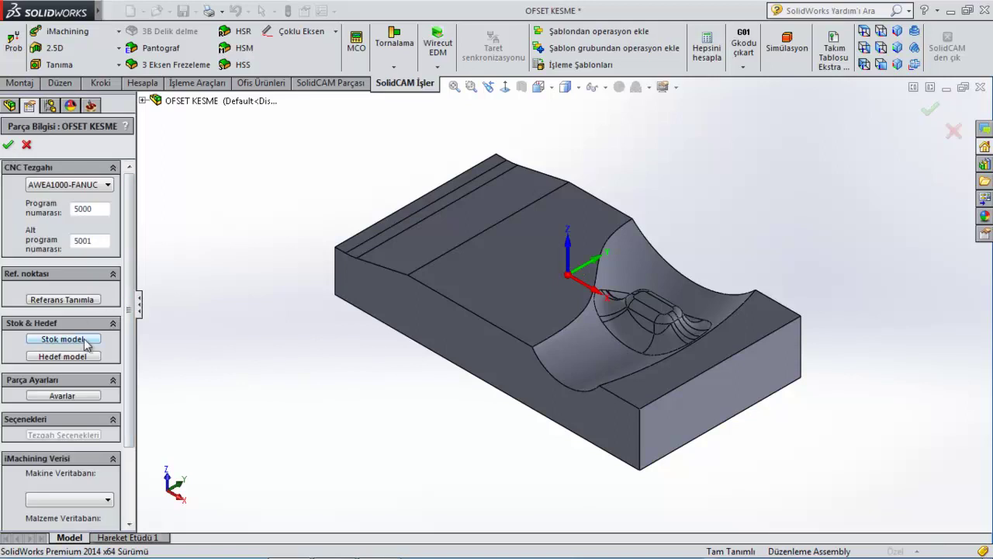
left_click(85, 344)
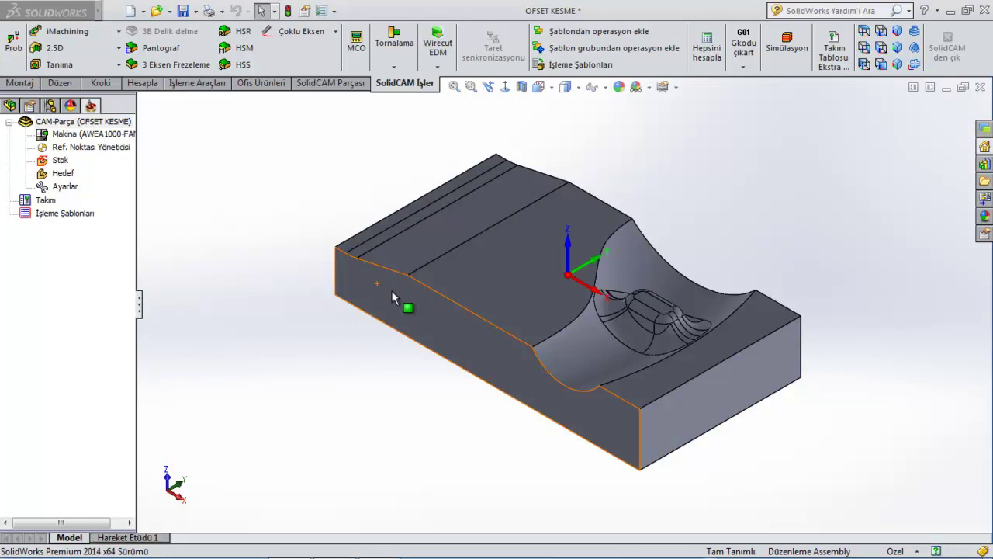
left_click(68, 244)
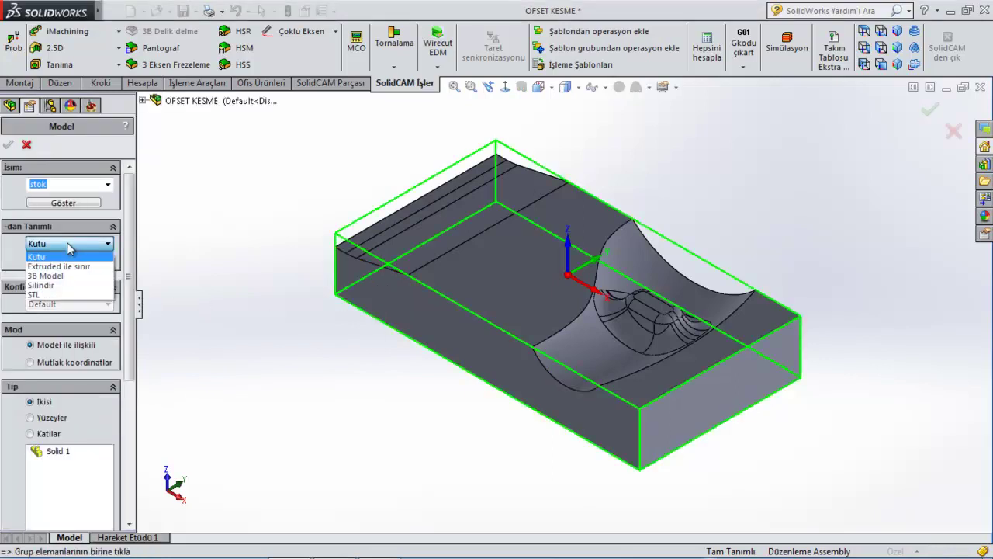
key("Escape")
key("Escape")
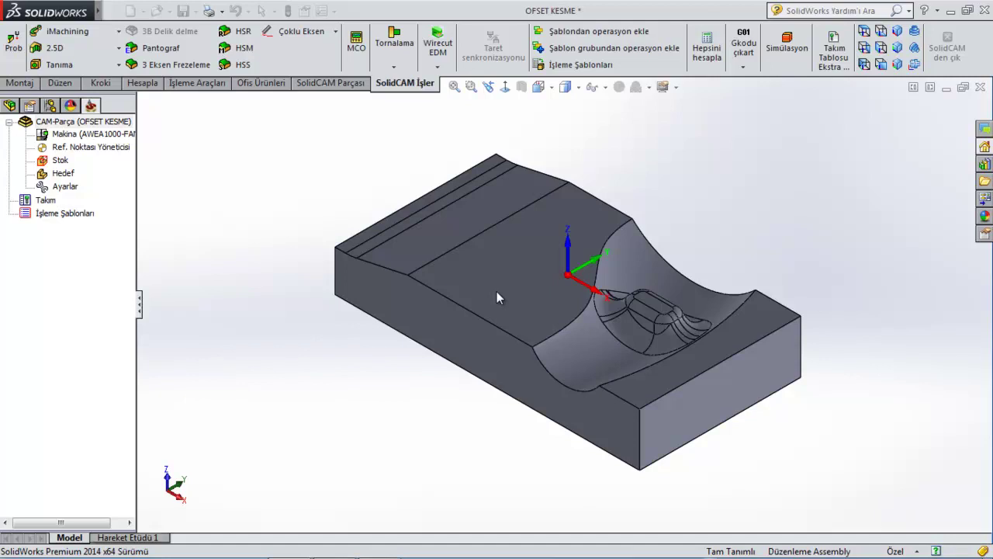
left_click(497, 289)
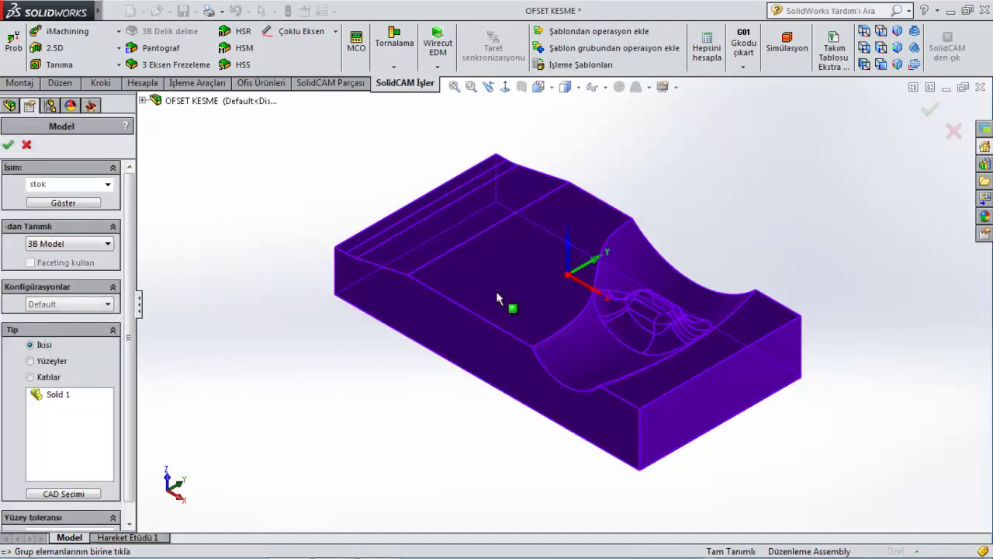
left_click(8, 145)
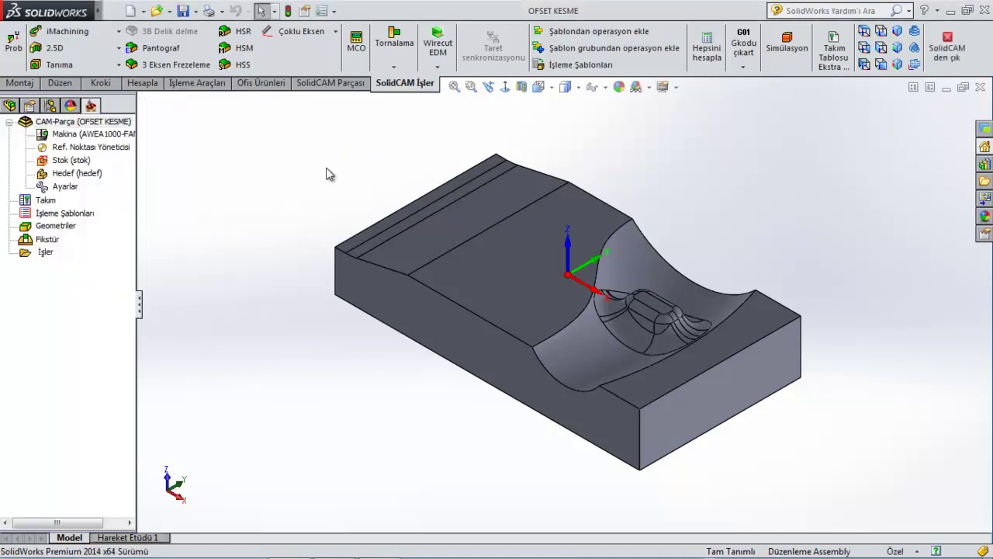
- Add an HSM operation using the Ofset Kesim strategy
left_click(242, 51)
left_click(83, 66)
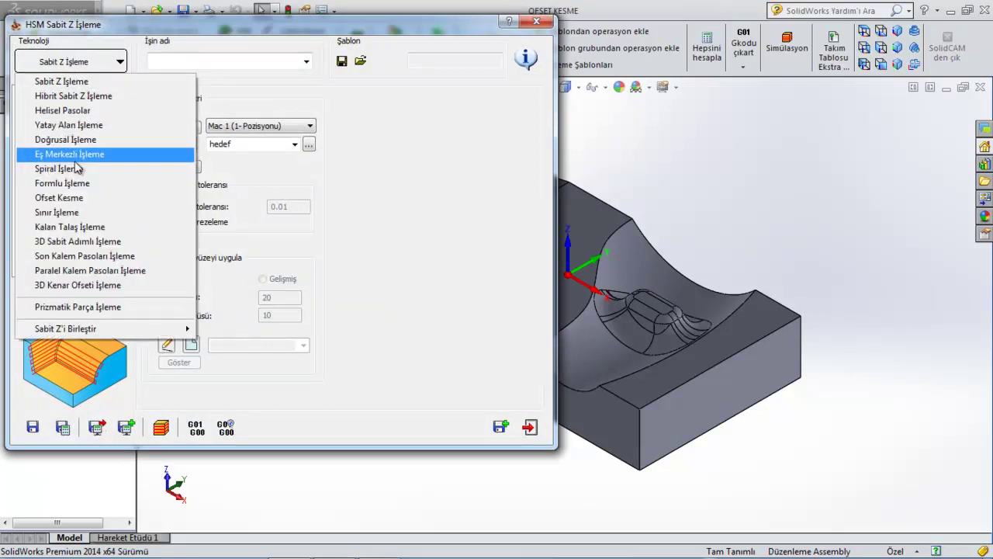
left_click(86, 199)
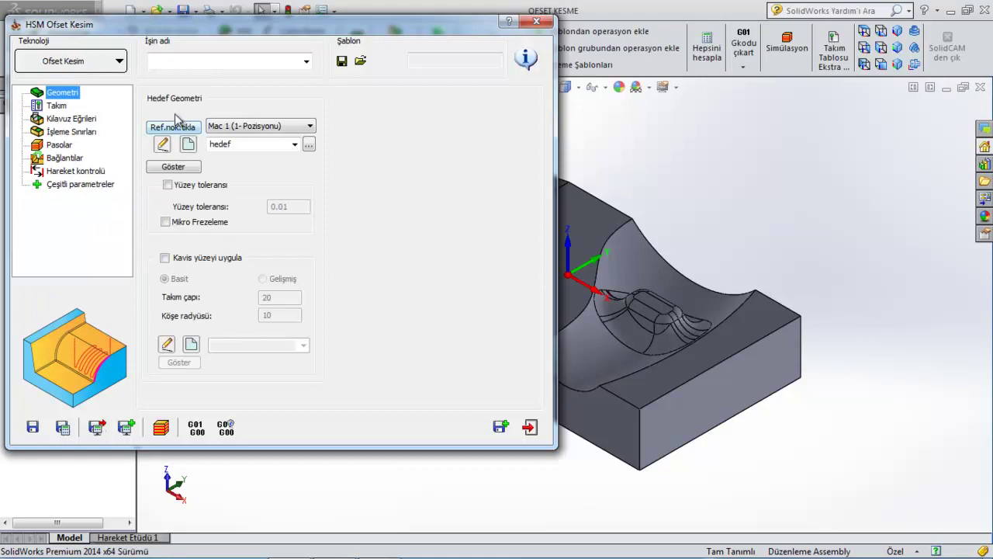
- Assign a new 6 mm ball-end mill and begin a new guide curve
left_click(56, 106)
left_click(244, 297)
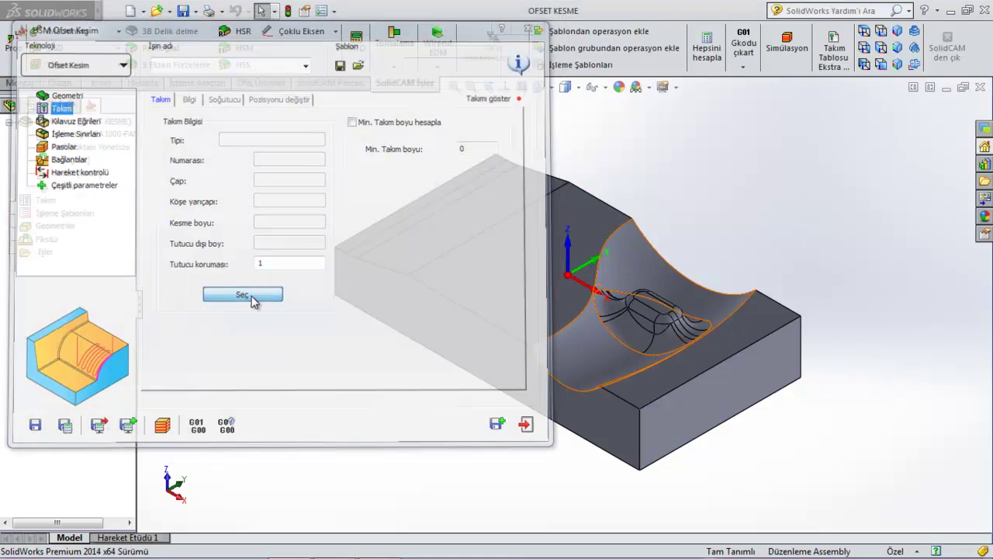
left_click(250, 463)
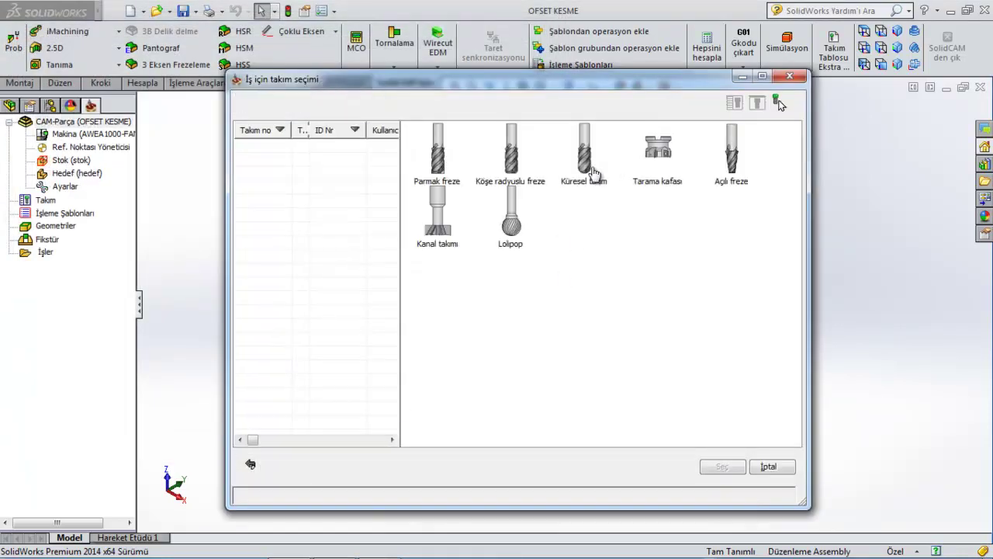
left_click(583, 156)
left_click(722, 467)
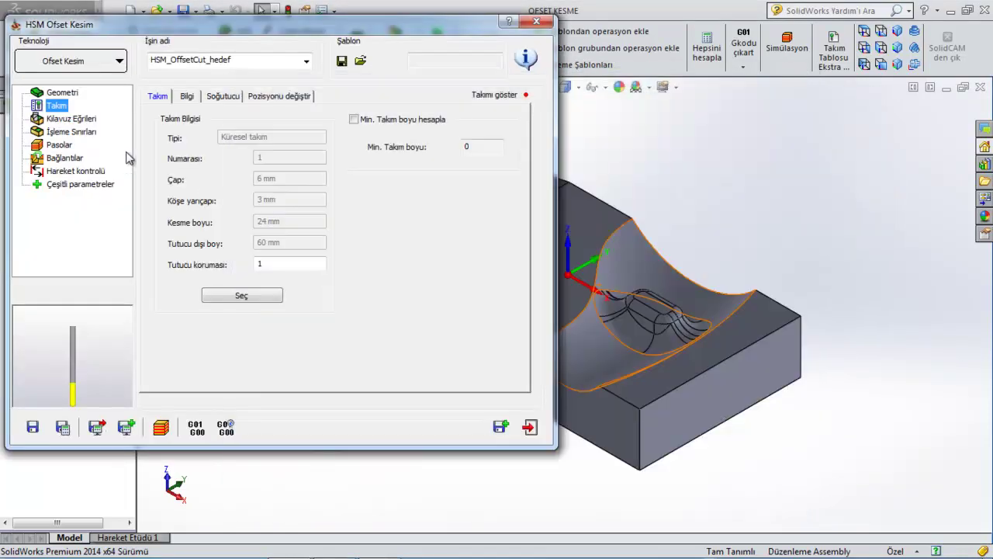
left_click(76, 120)
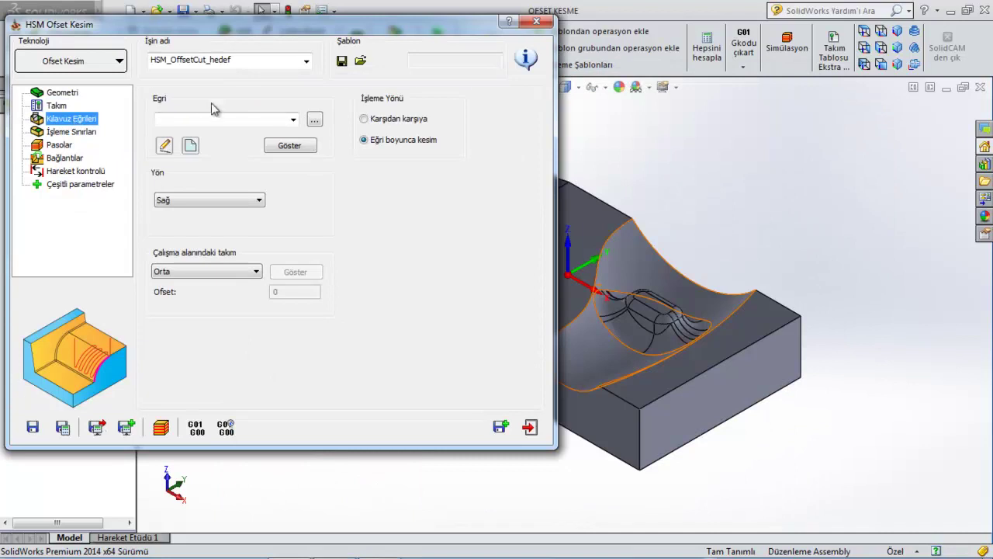
left_click(190, 145)
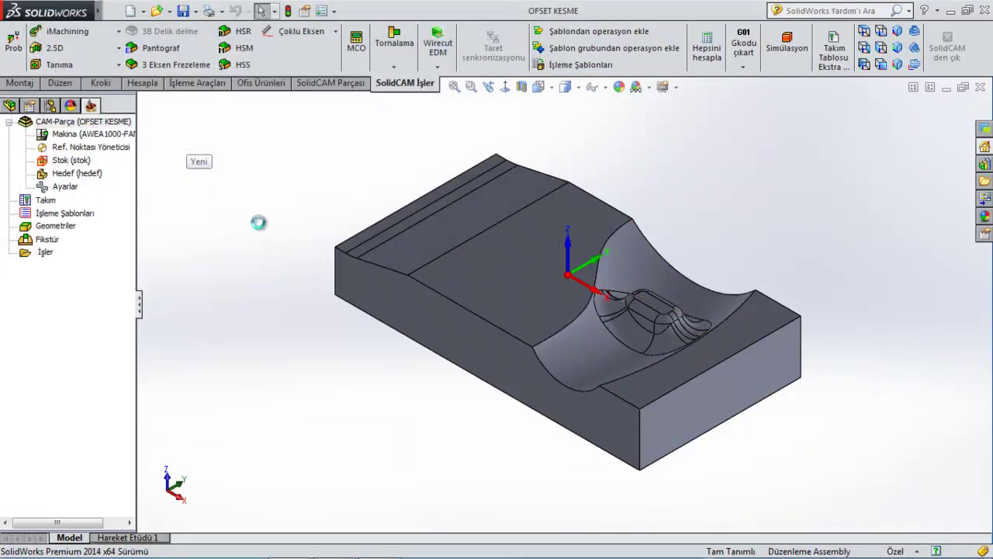
- Build the kontur guide curve as one chain from the part's 91 mm vertical edge
middle_click_drag(253, 256, 416, 324)
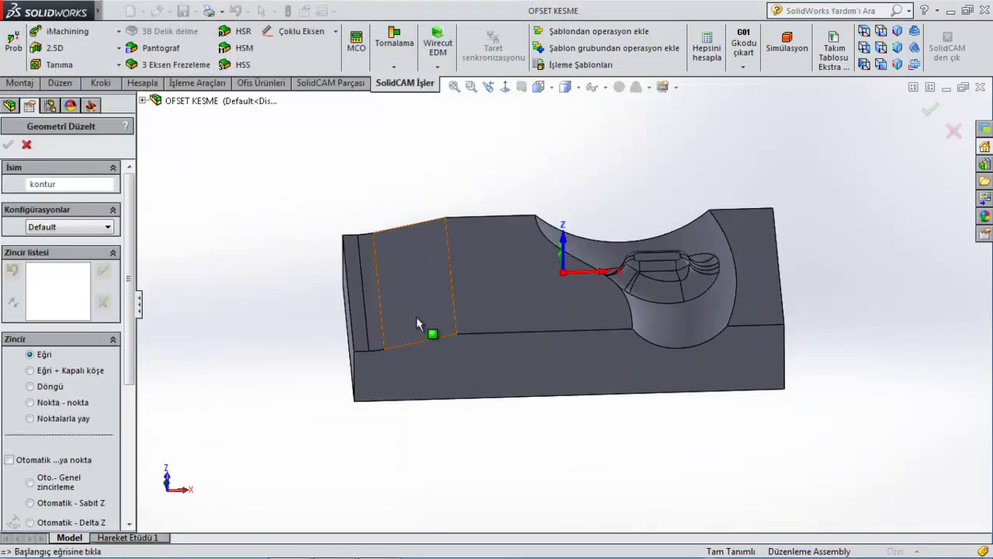
left_click(454, 324)
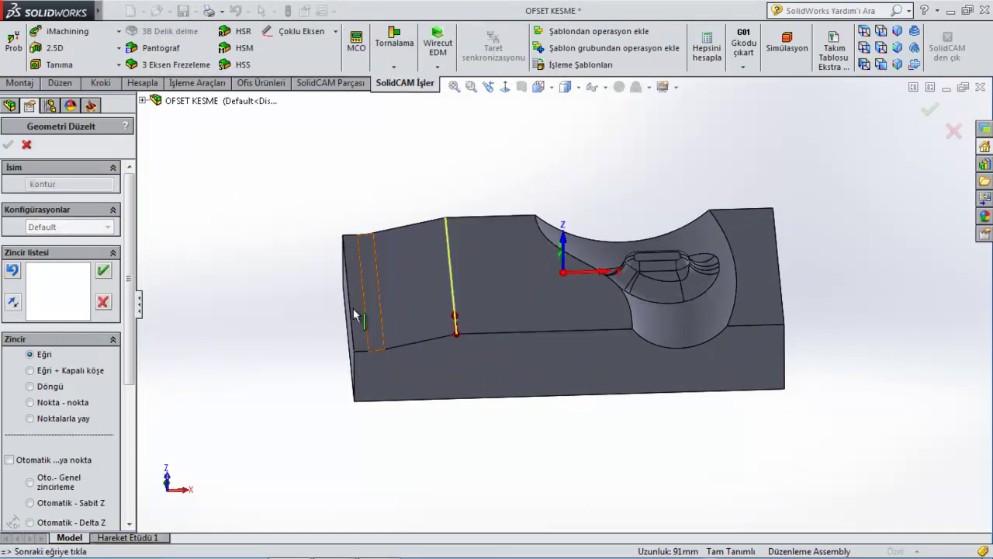
left_click(103, 270)
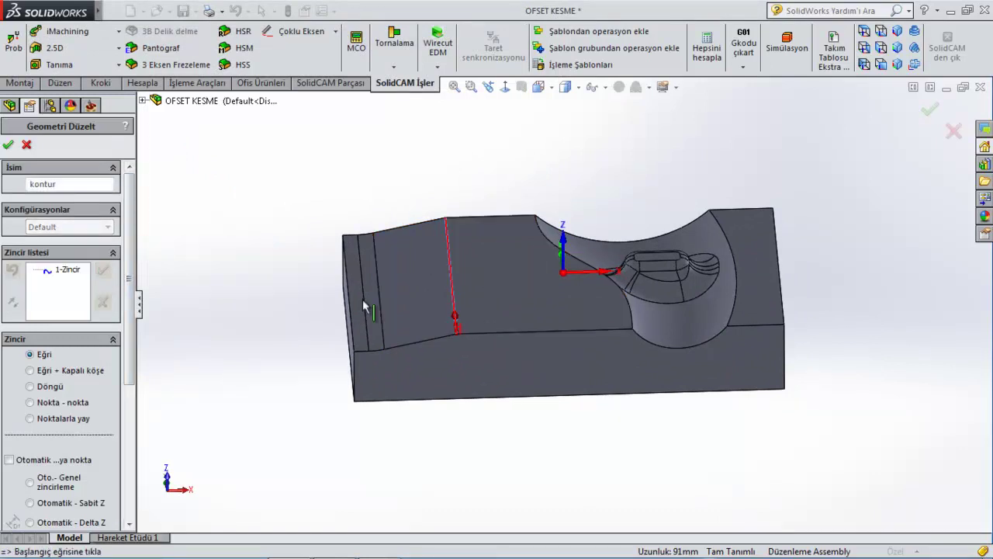
mouse_move(463, 339)
middle_mouse_down()
mouse_move(460, 293)
mouse_move(471, 319)
middle_mouse_up()
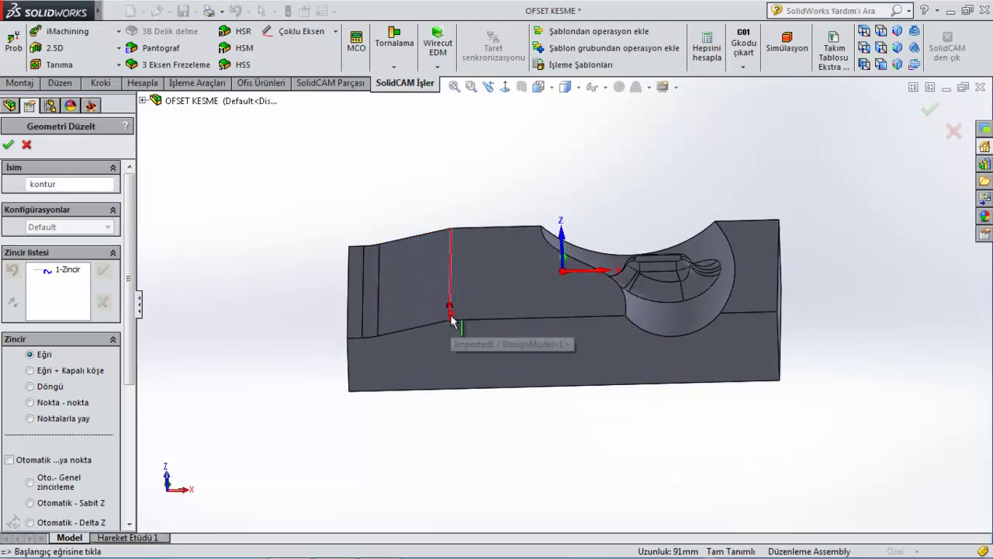
left_click(8, 147)
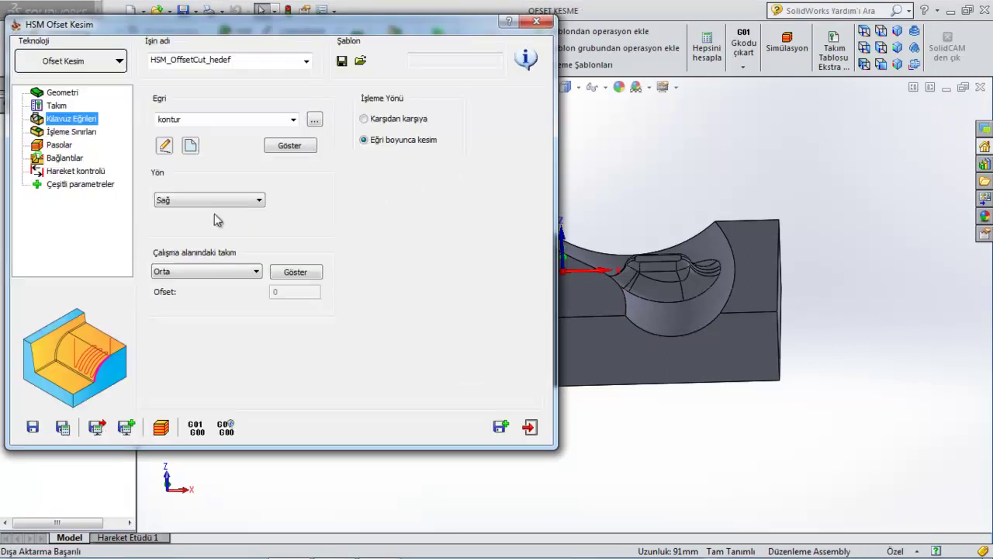
- Set the offset side to Sol and the stepover to 1
left_click(214, 202)
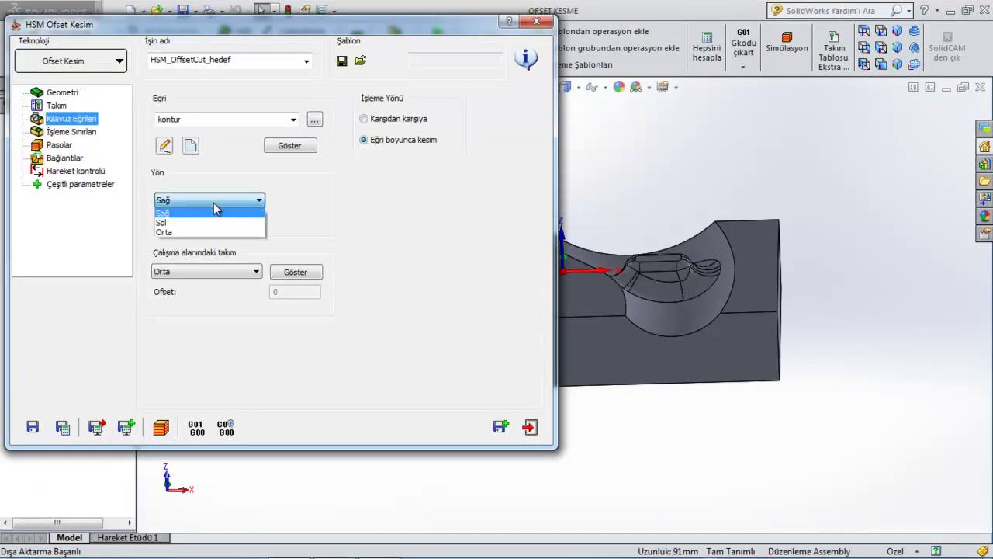
left_click(194, 224)
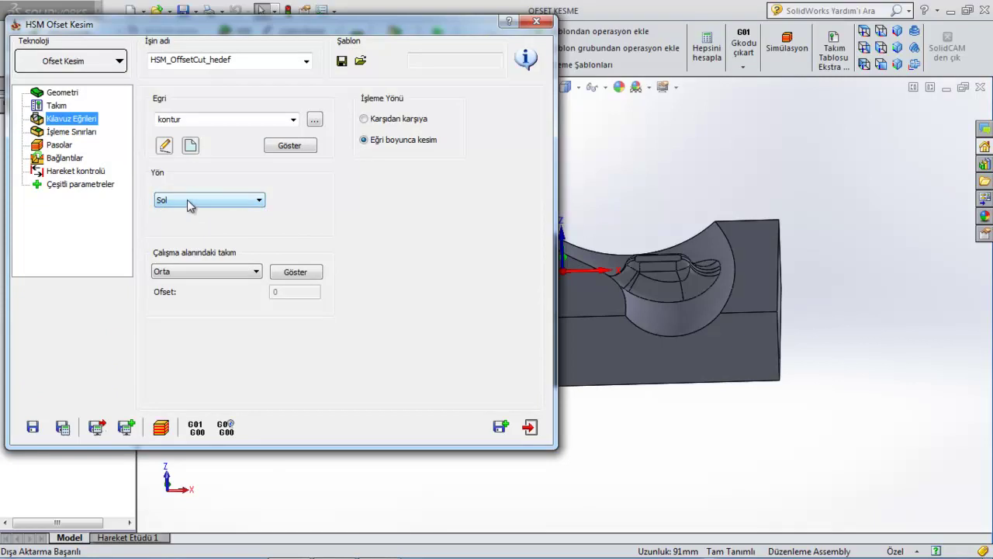
left_click(82, 133)
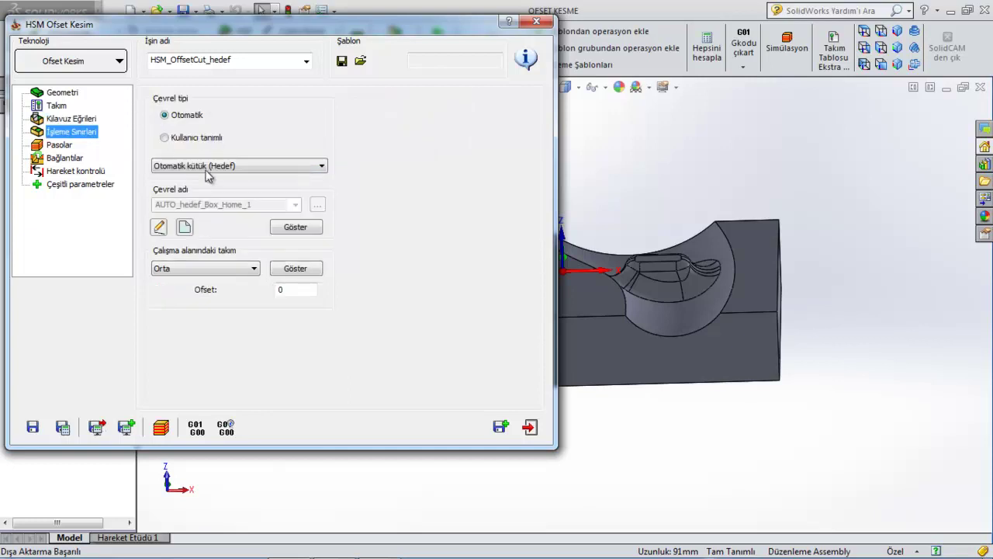
left_click(55, 146)
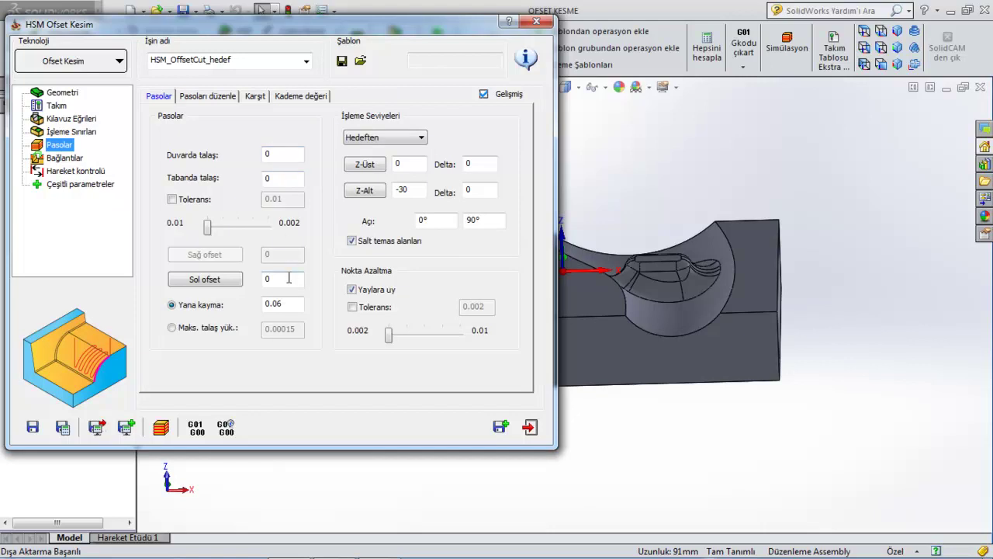
double_click(273, 303)
type("1")
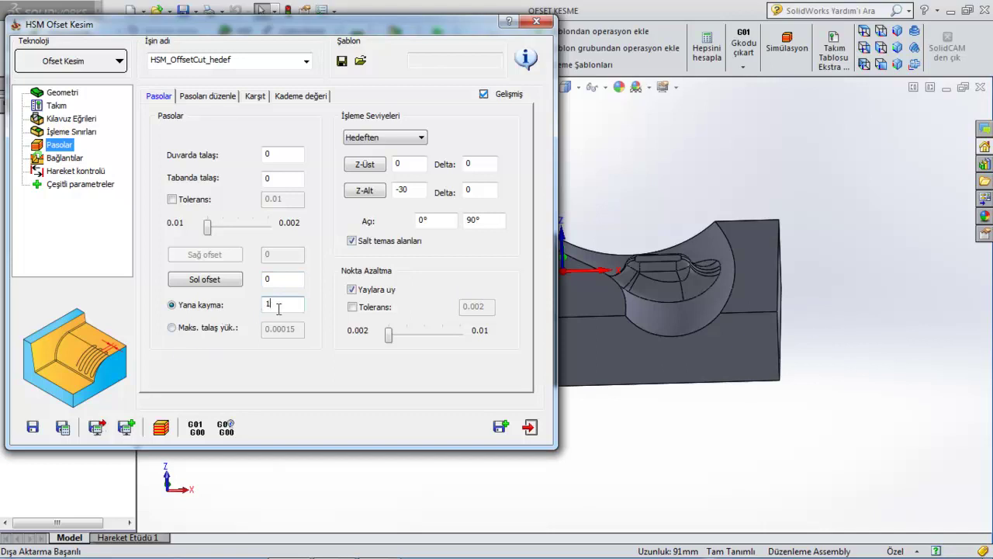
- Measure machining levels from the target and cut in both directions (Çift yönlü kesim)
left_click(386, 138)
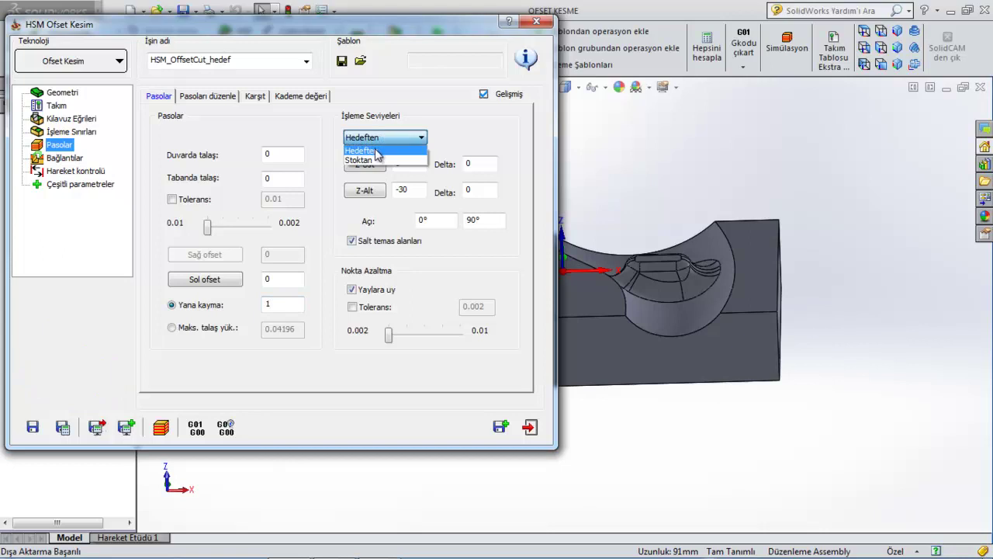
left_click(377, 152)
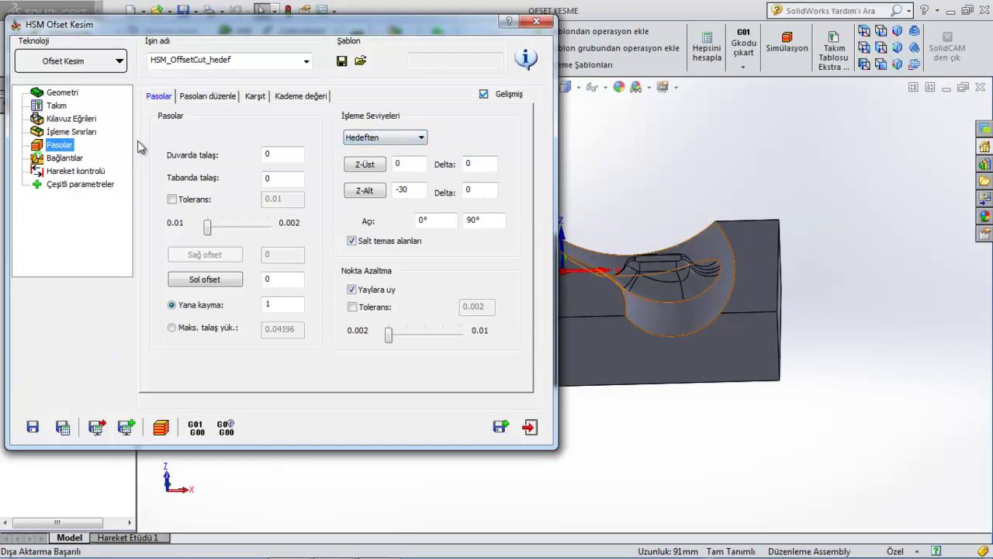
left_click(62, 159)
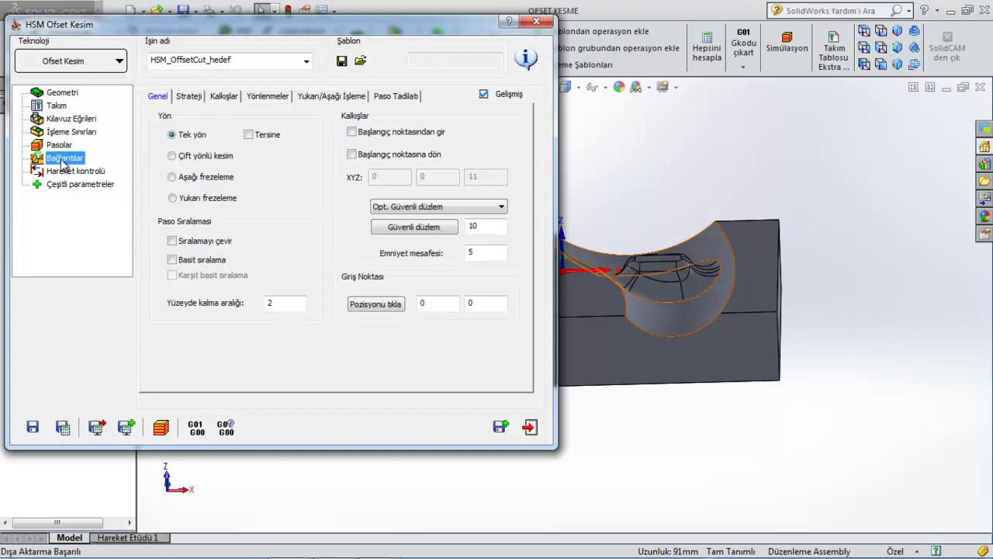
left_click(183, 156)
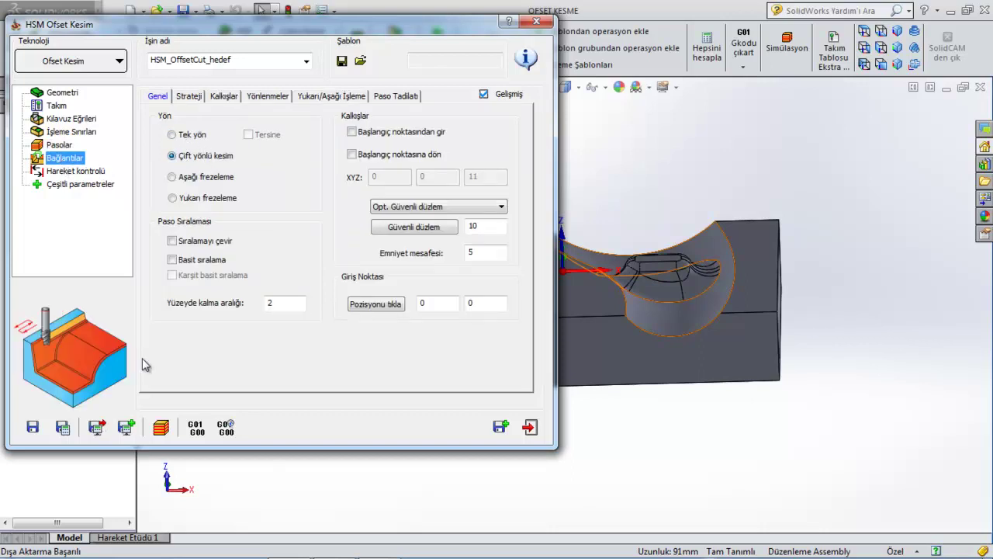
- Calculate the offset cut toolpath and open its simulation
left_click(64, 426)
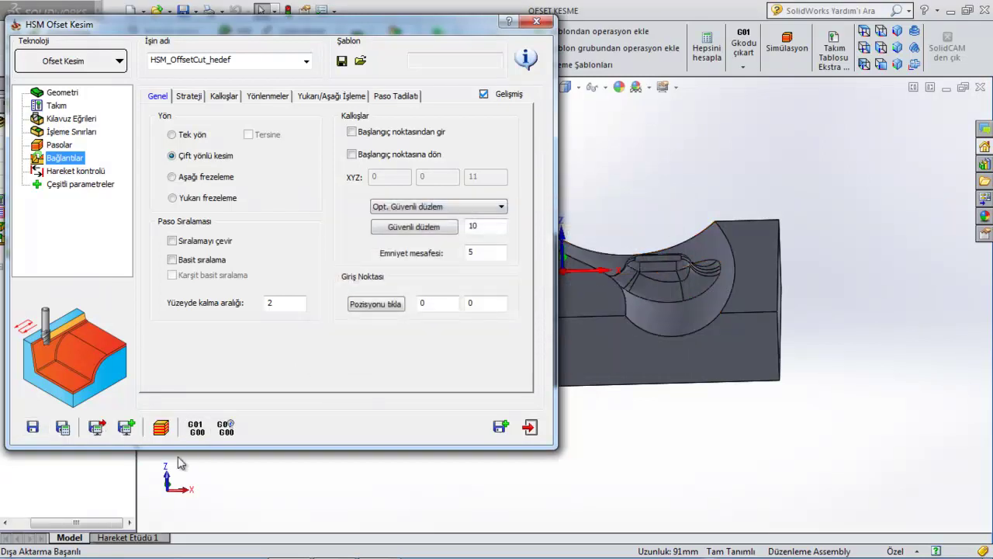
left_click(162, 429)
mouse_move(284, 328)
middle_mouse_down()
mouse_move(298, 306)
mouse_move(303, 343)
middle_mouse_up()
- Play the toolpath simulation, zoom in to inspect it, then close it to reopen the HSM dialog
left_click(72, 475)
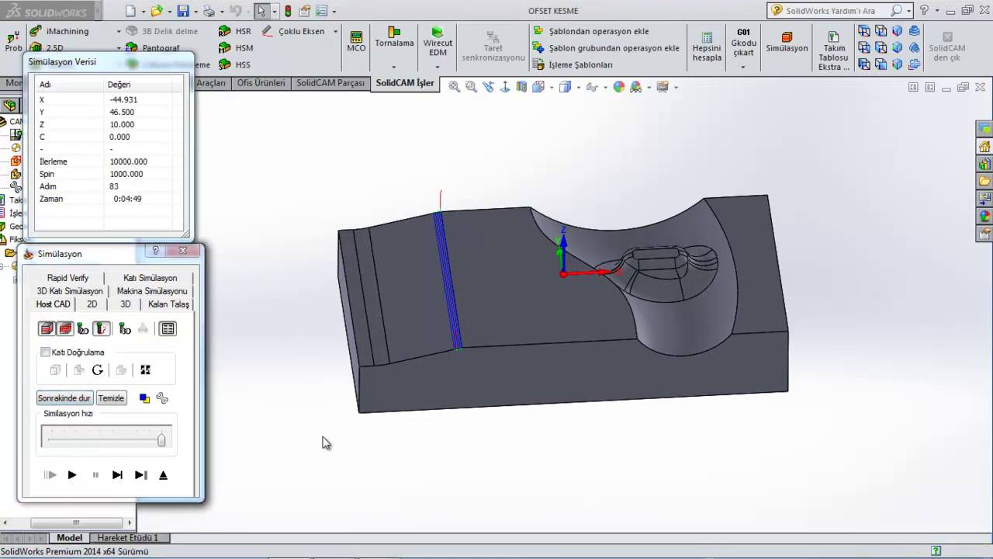
scroll(425, 346, "down", 2)
scroll(439, 324, "down", 3)
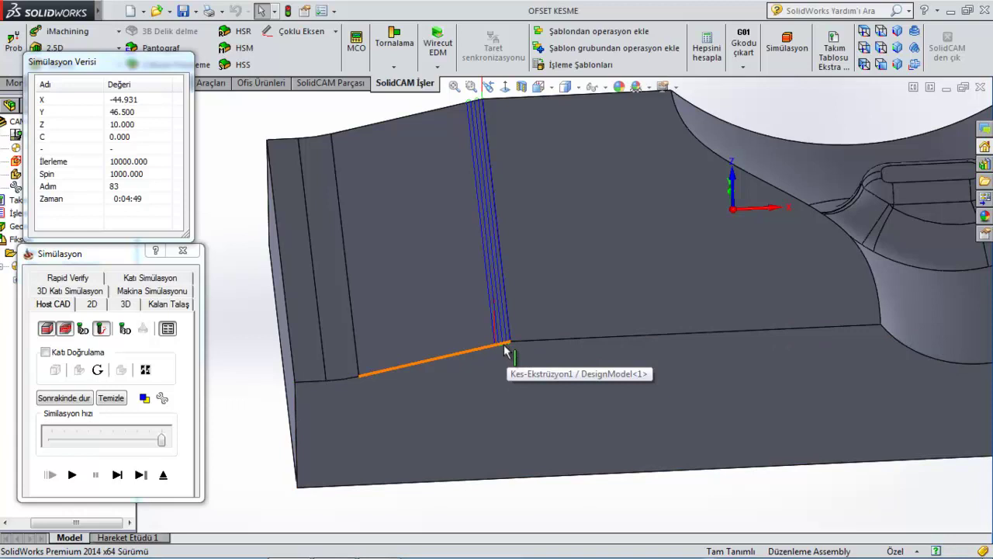
scroll(505, 351, "up", 5)
left_click(163, 475)
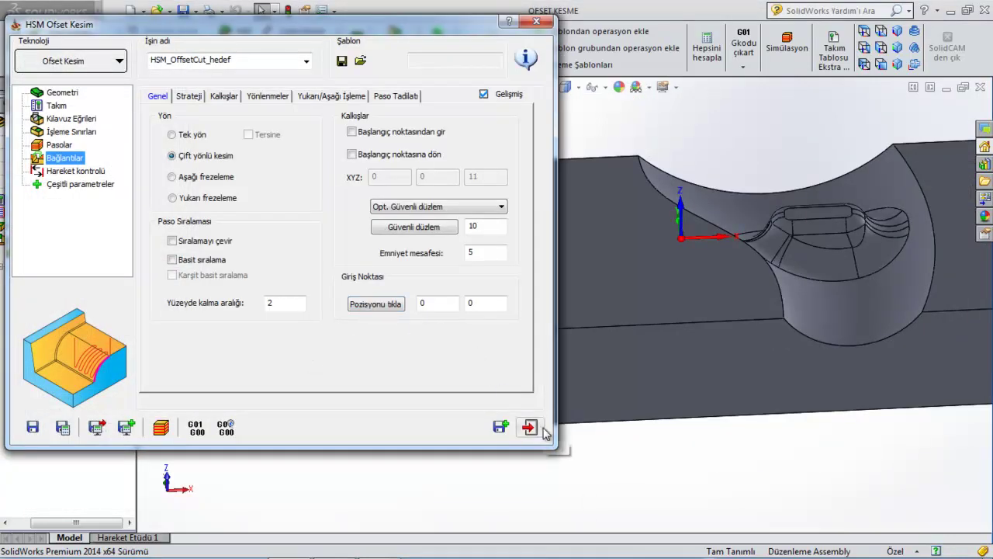
- Set the left offset to 41.06926 from a point on the part's left edge, recalculate, and simulate
left_click(55, 146)
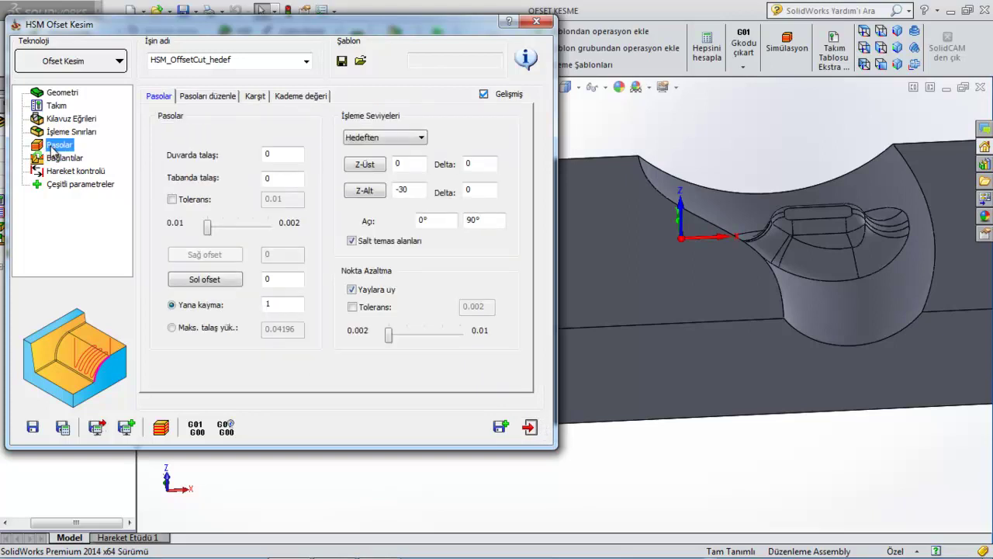
left_click(286, 283)
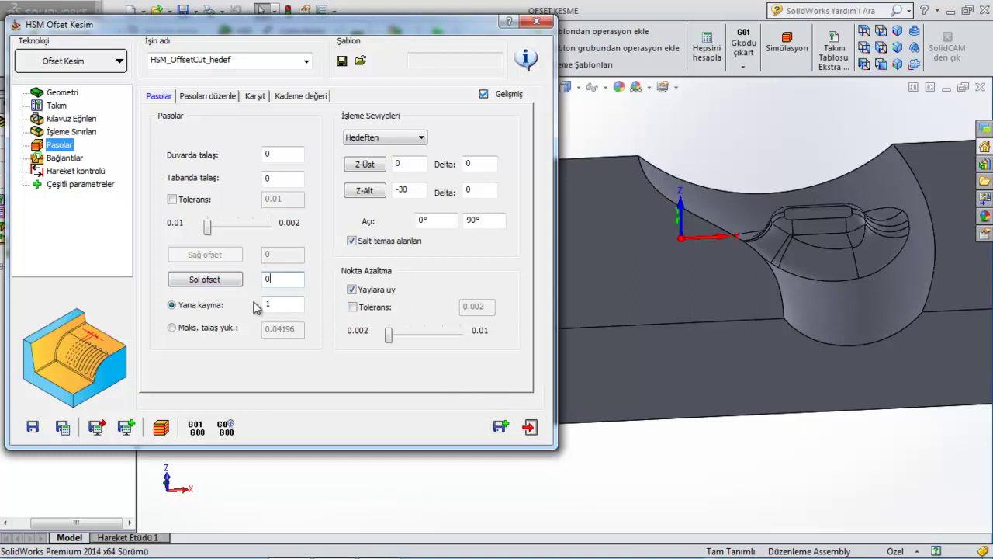
left_click(206, 280)
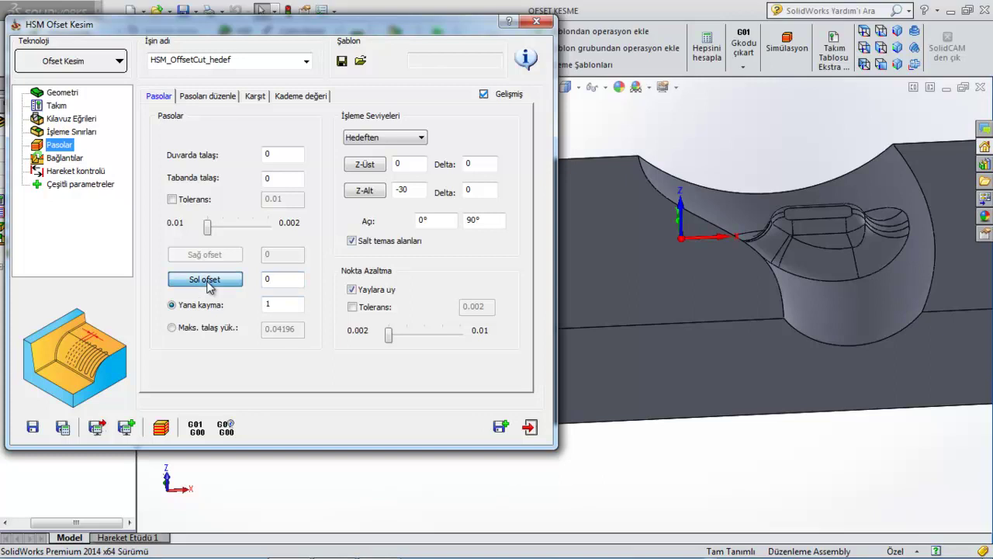
left_click(372, 316)
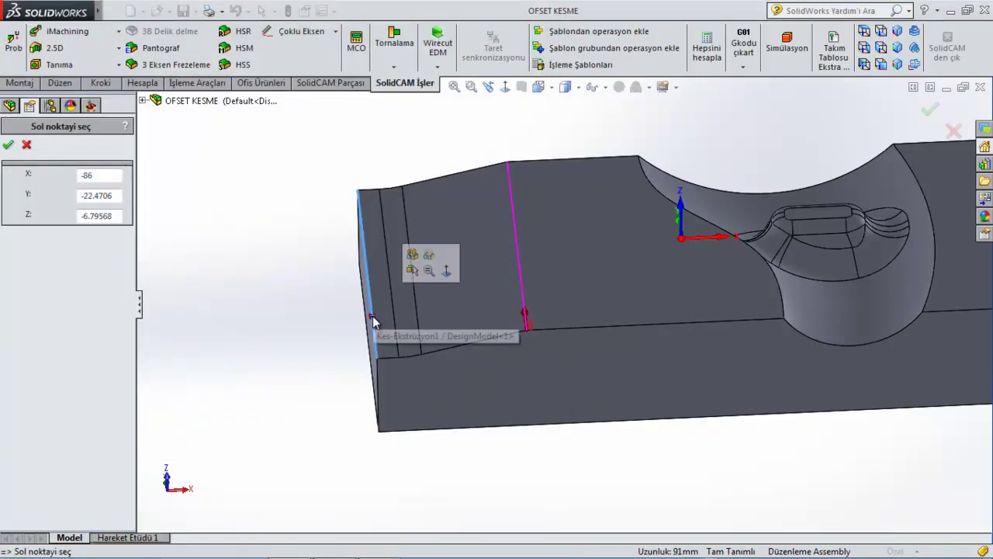
left_click(7, 144)
left_click(63, 426)
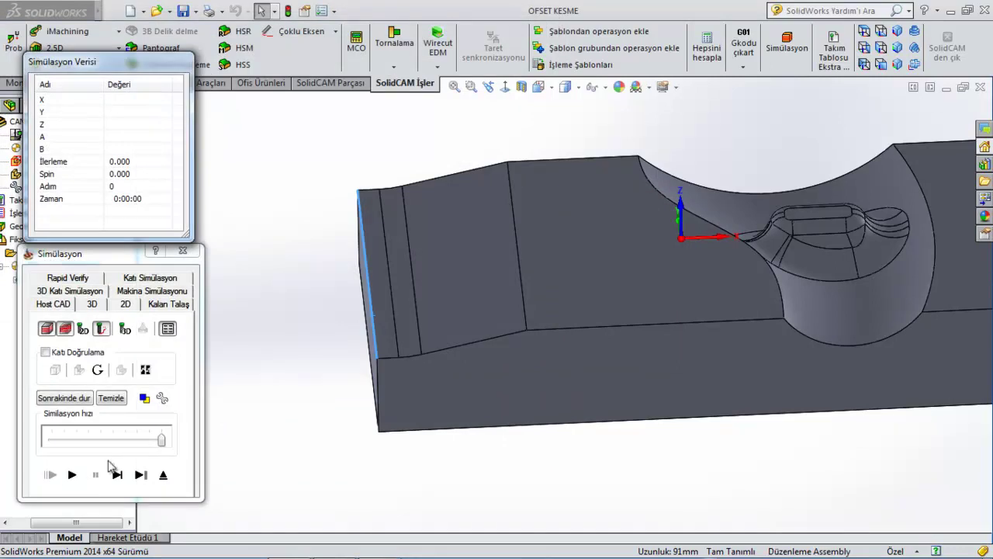
left_click(72, 475)
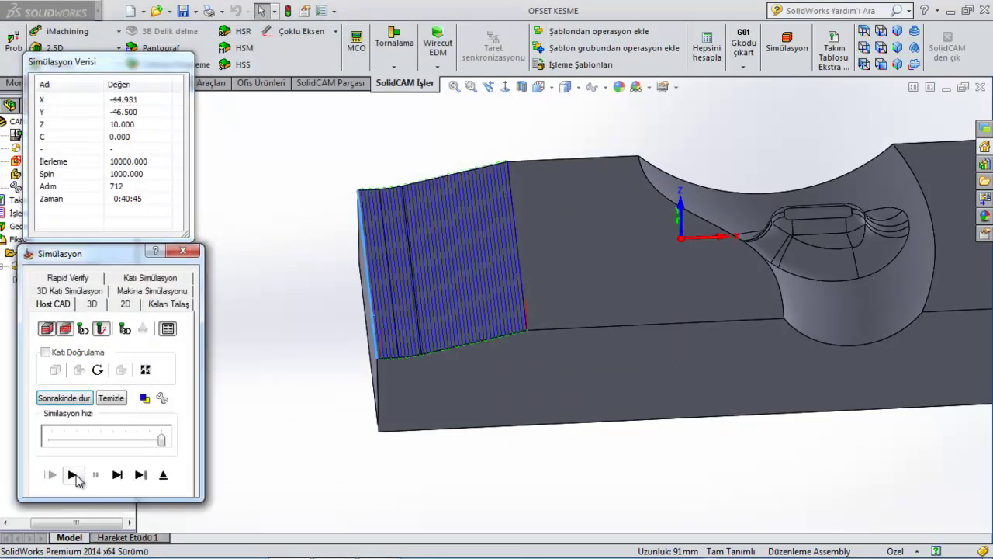
- Tilt the view to check the toolpath over the left face, then close the simulation
middle_click_drag(316, 360, 317, 388)
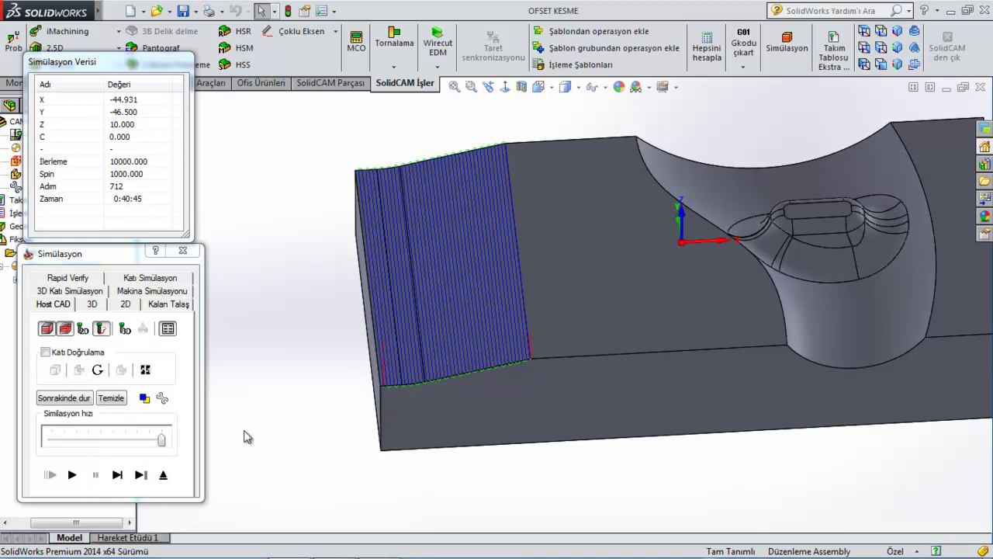
left_click(163, 474)
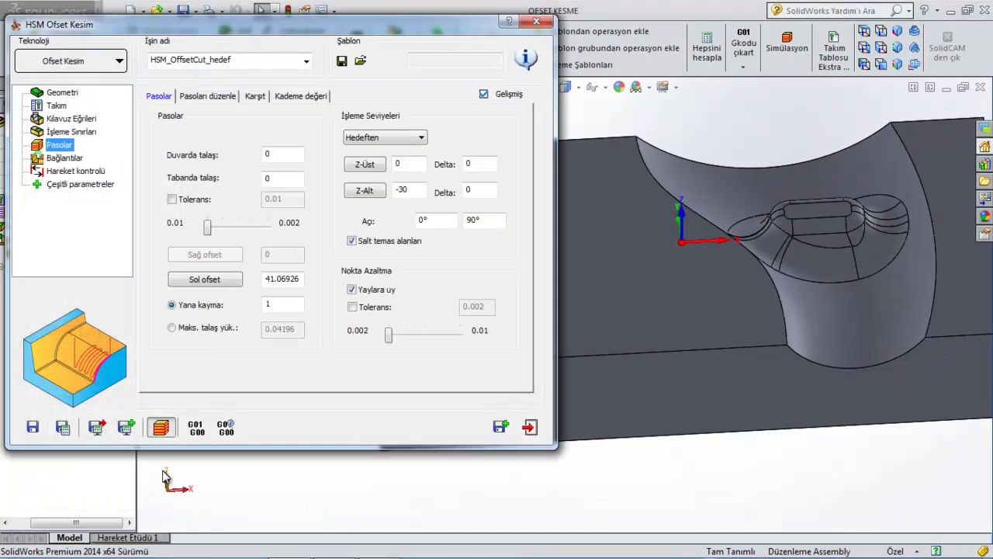
- Re-pick the left offset point on the part and confirm it
left_click(303, 279)
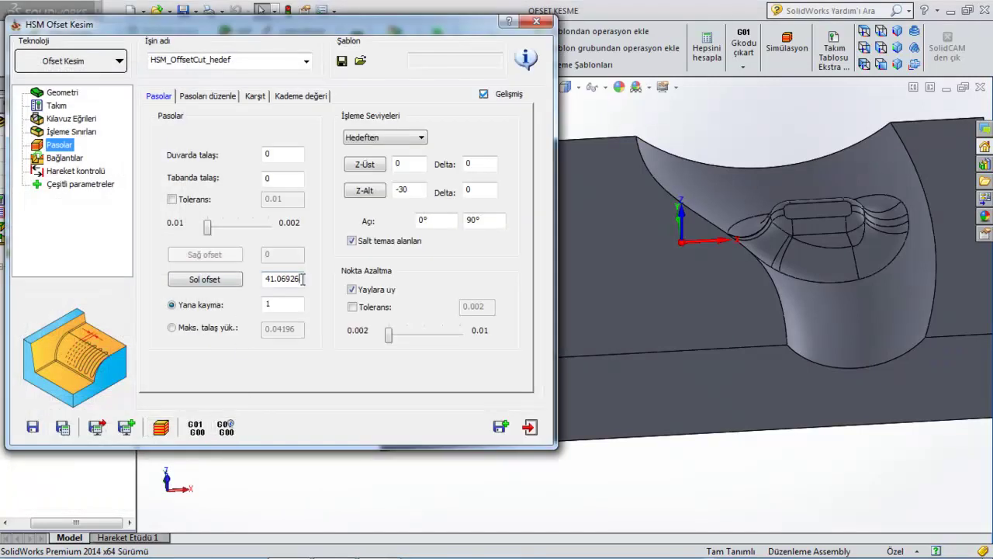
left_click(216, 284)
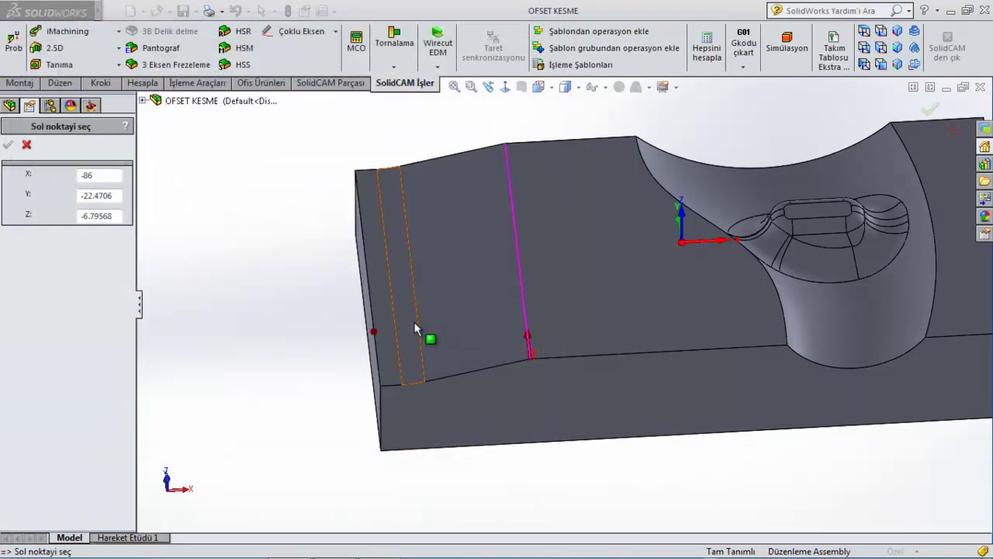
left_click(20, 143)
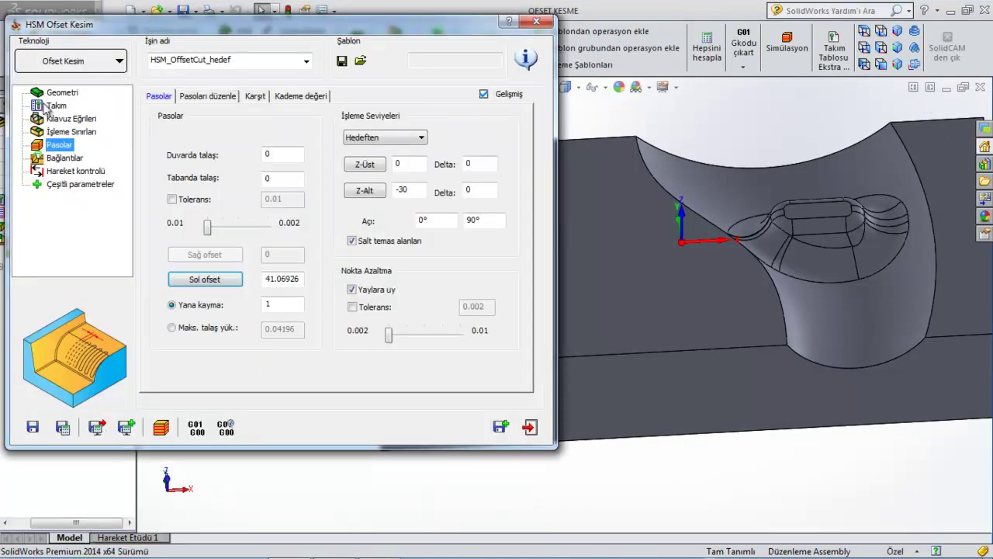
- Switch the kontur guide curve side from Sol to Sağ, recalculate, and simulate
left_click(65, 134)
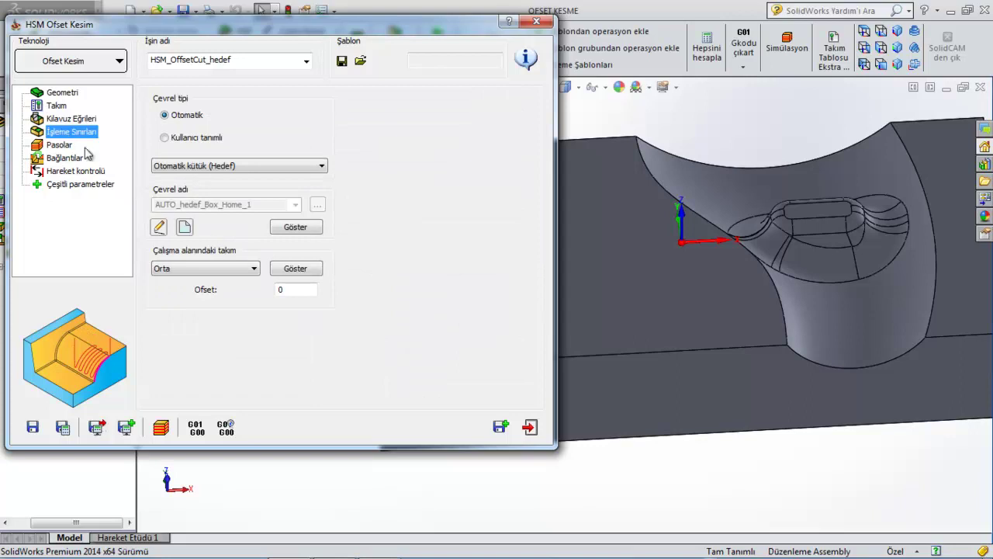
left_click(78, 119)
left_click(218, 200)
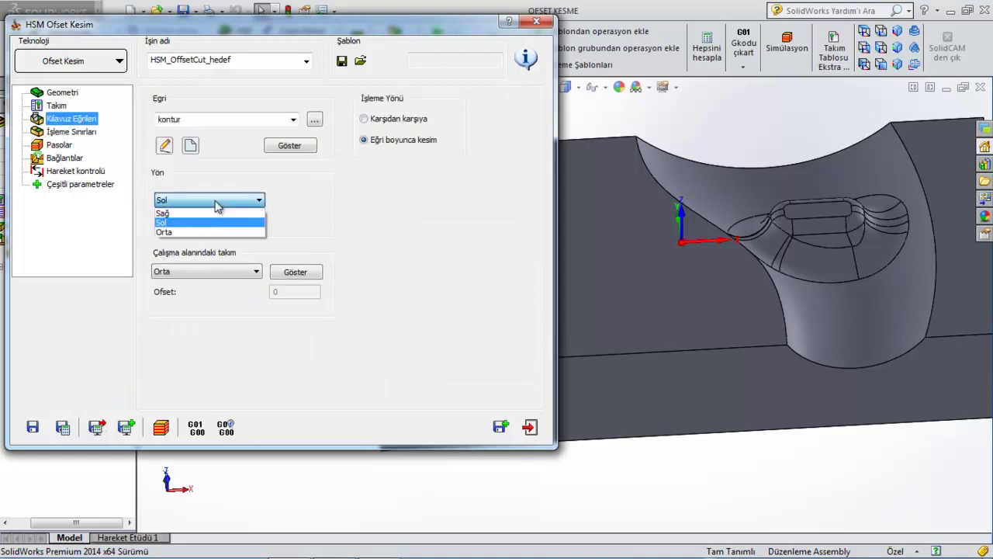
left_click(203, 220)
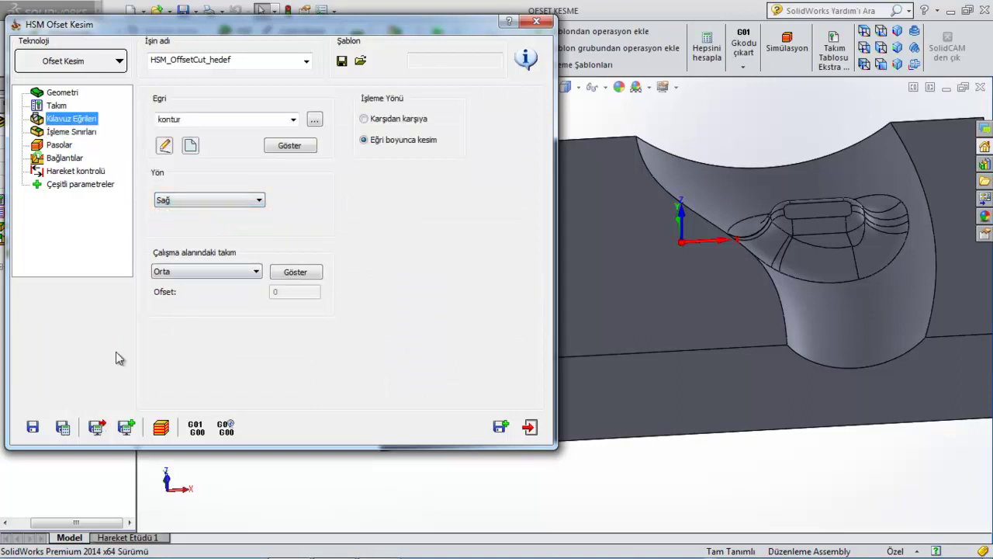
left_click(62, 427)
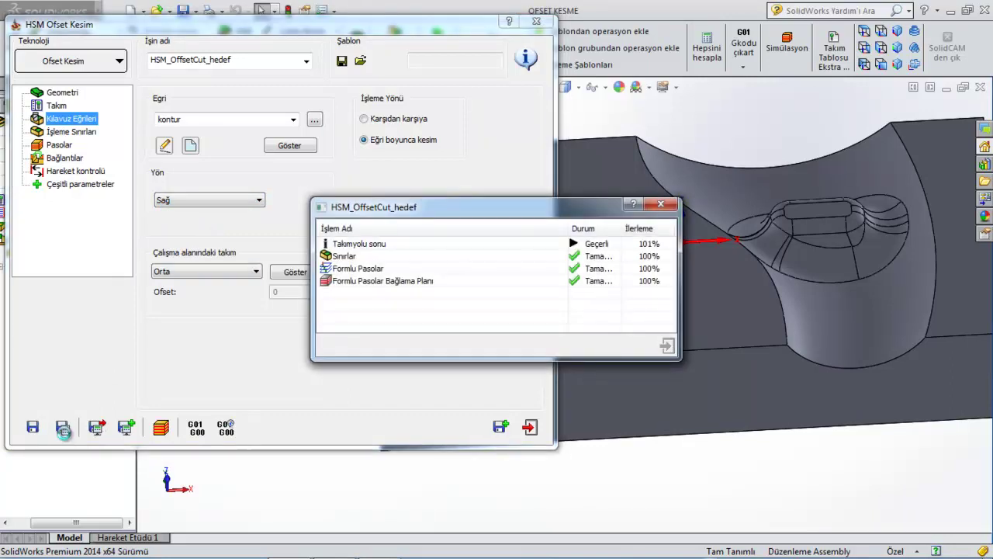
left_click(160, 427)
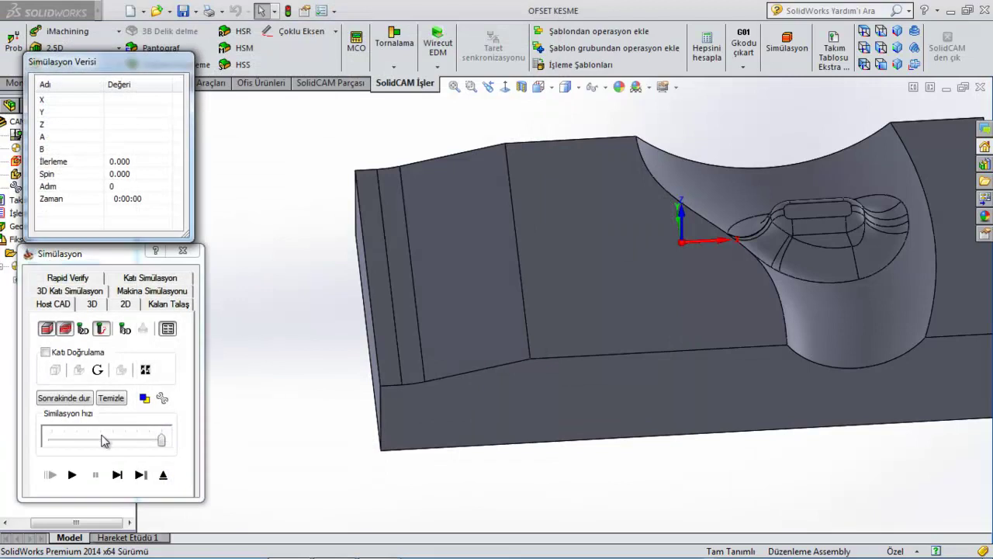
- Play the recalculated toolpath simulation, then close it to return to the HSM_OffsetCut_hedef dialog
left_click(72, 473)
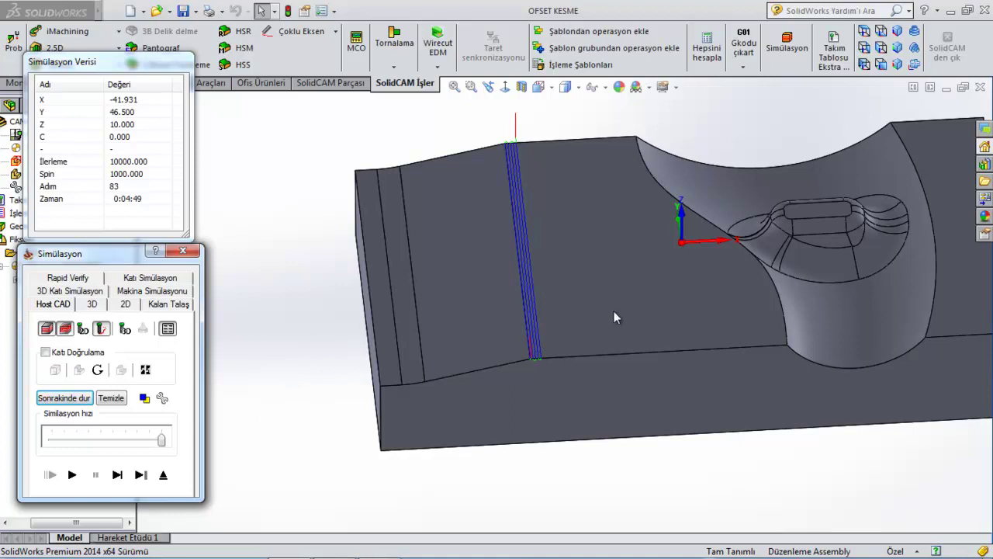
left_click(163, 474)
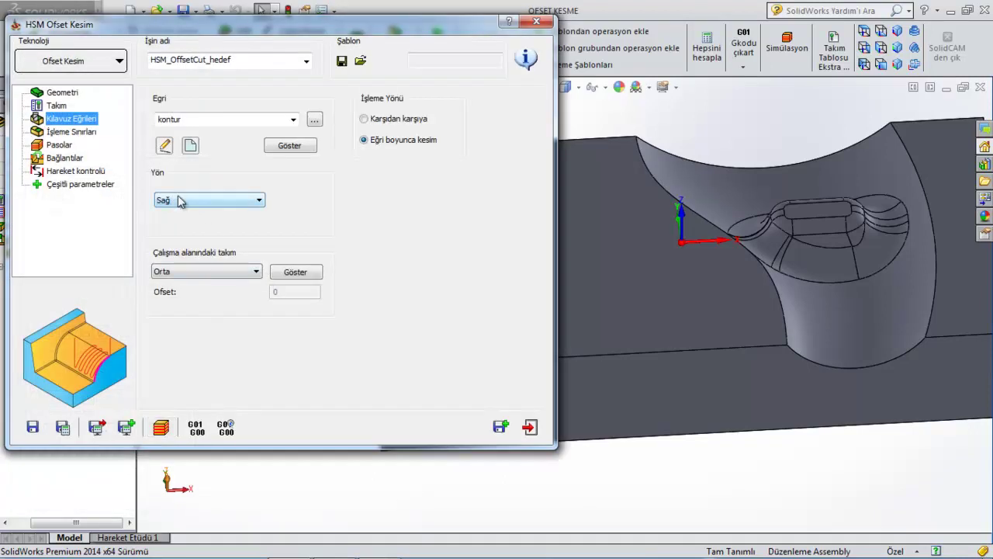
- Preview the kontur guide curve on the part, then go back to the Pasolar pass settings
left_click(290, 145)
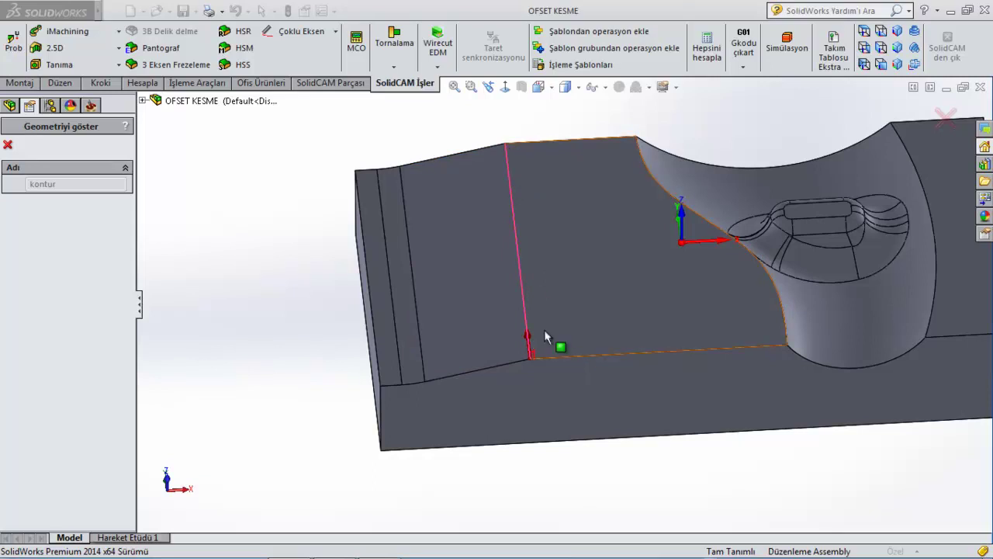
mouse_move(554, 349)
middle_mouse_down()
mouse_move(768, 349)
mouse_move(815, 334)
middle_mouse_up()
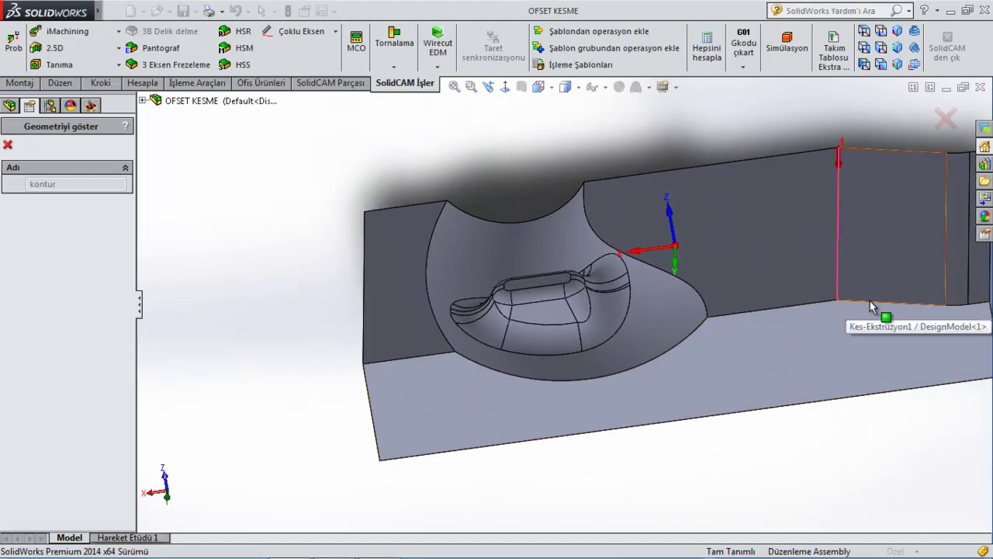
scroll(560, 306, "up", 3)
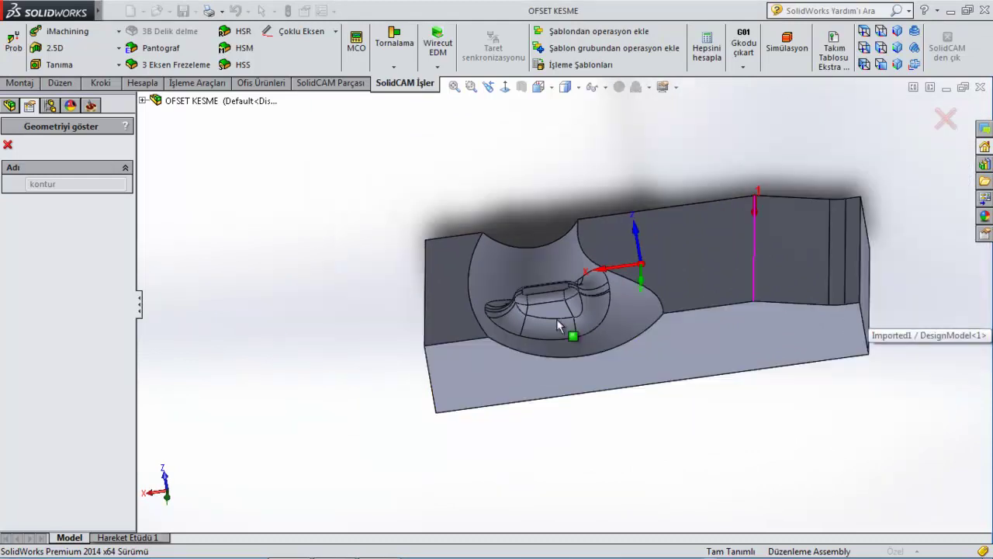
left_click(8, 144)
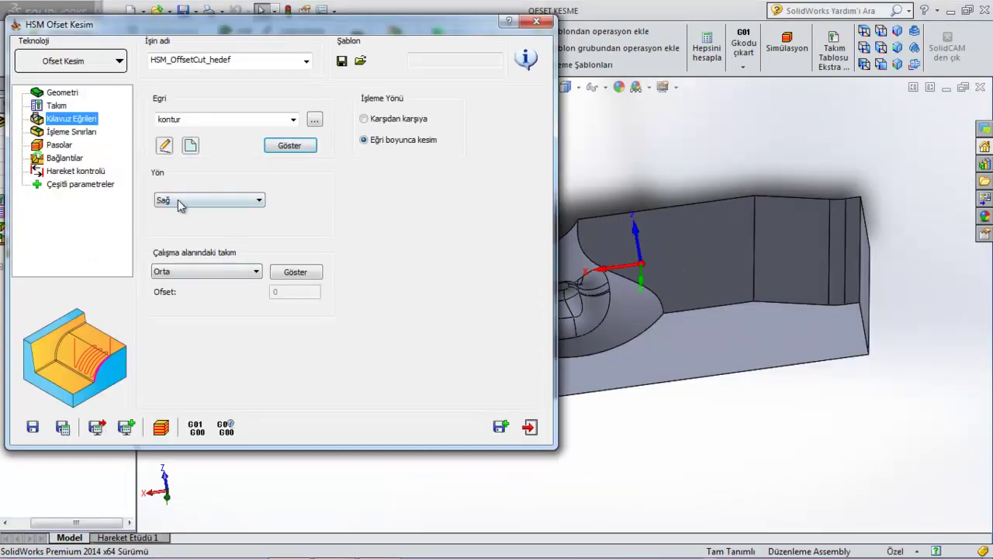
left_click(62, 145)
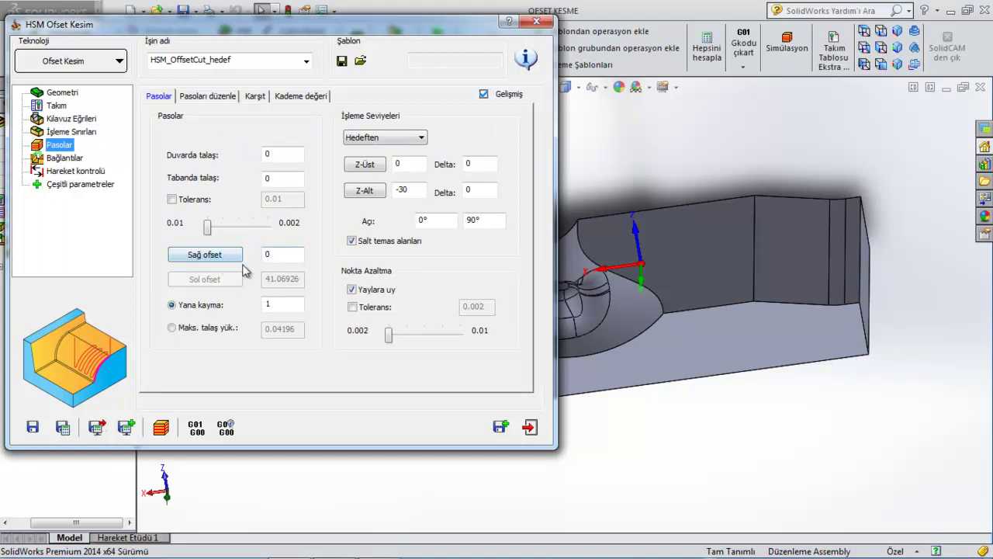
- Set the guide curve cutting side (Yön) to Sol and review the pass offsets
left_click(71, 118)
left_click(208, 204)
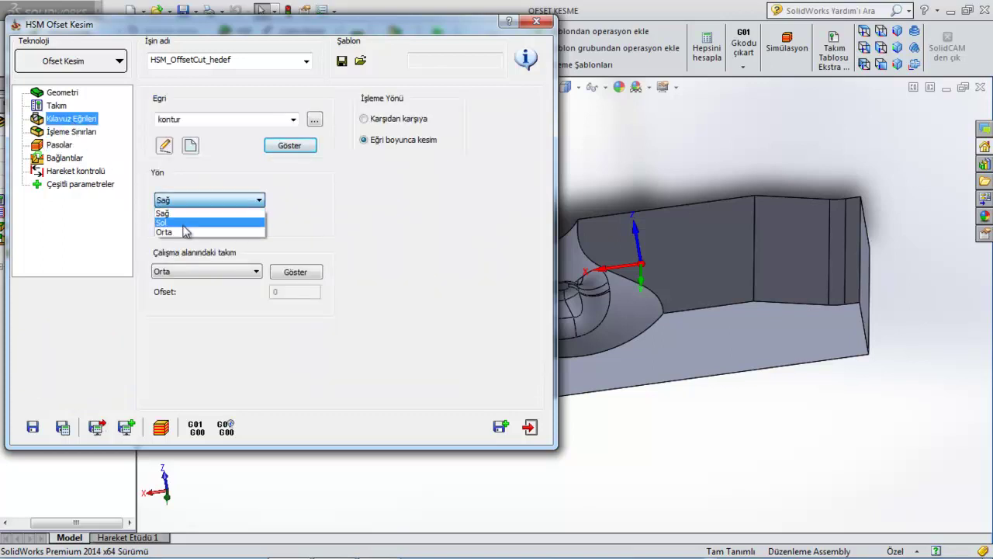
left_click(185, 226)
left_click(69, 132)
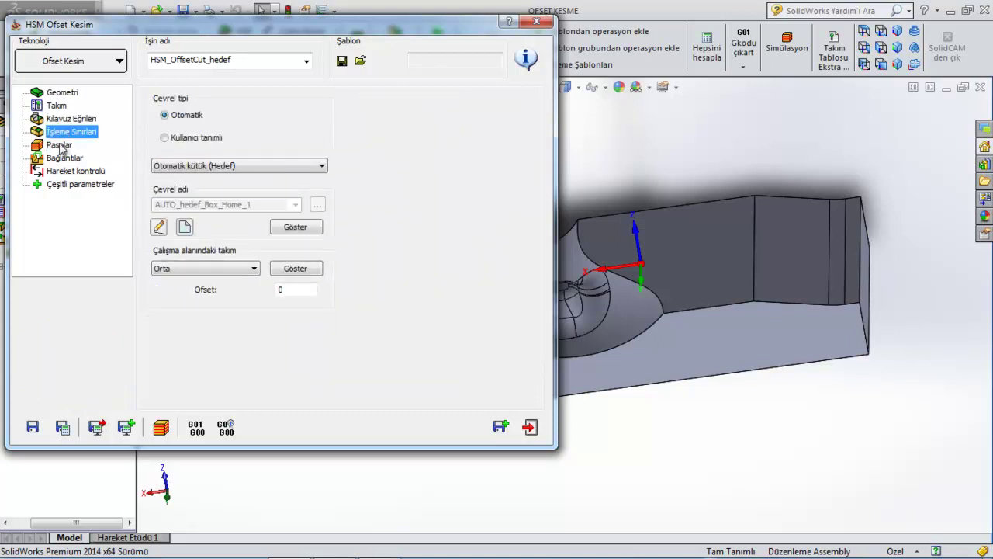
left_click(60, 145)
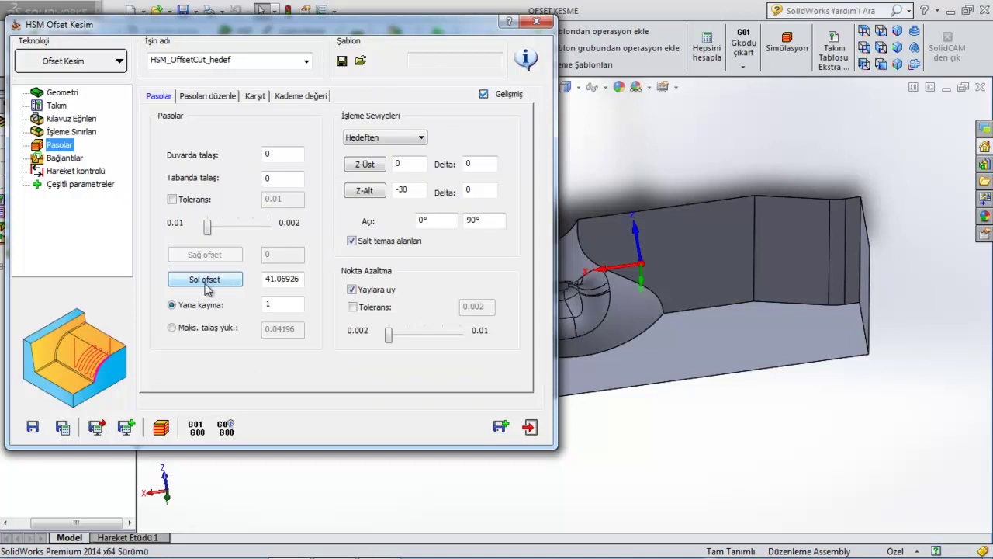
left_click(302, 278)
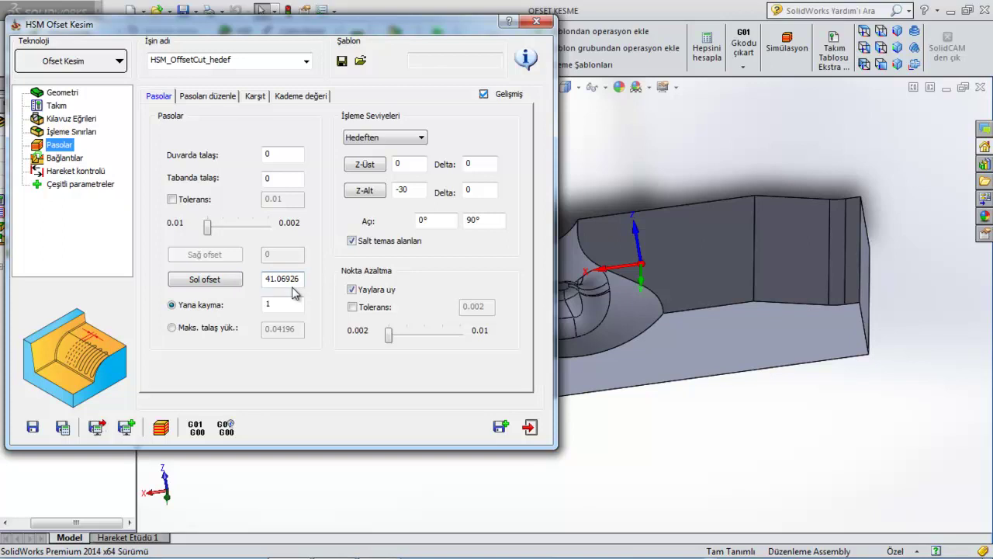
- Set the Karşıt opposite-side machining order to Sonra and calculate the toolpath
left_click(68, 160)
left_click(59, 145)
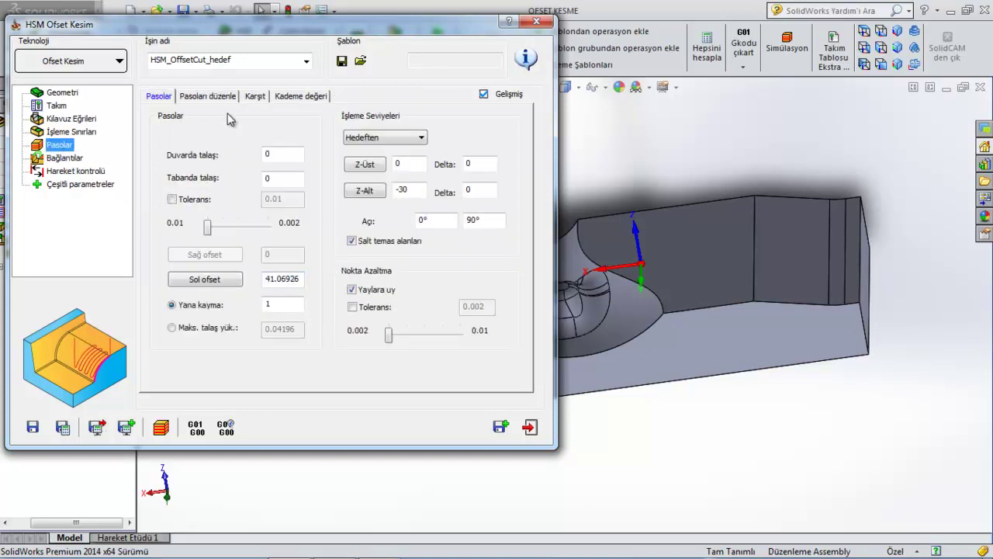
left_click(211, 96)
left_click(257, 97)
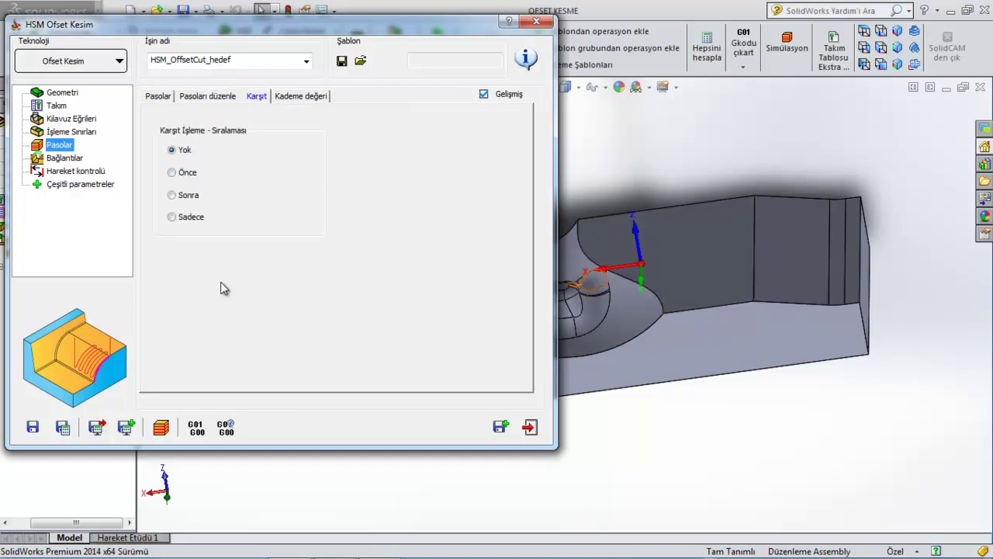
left_click(172, 196)
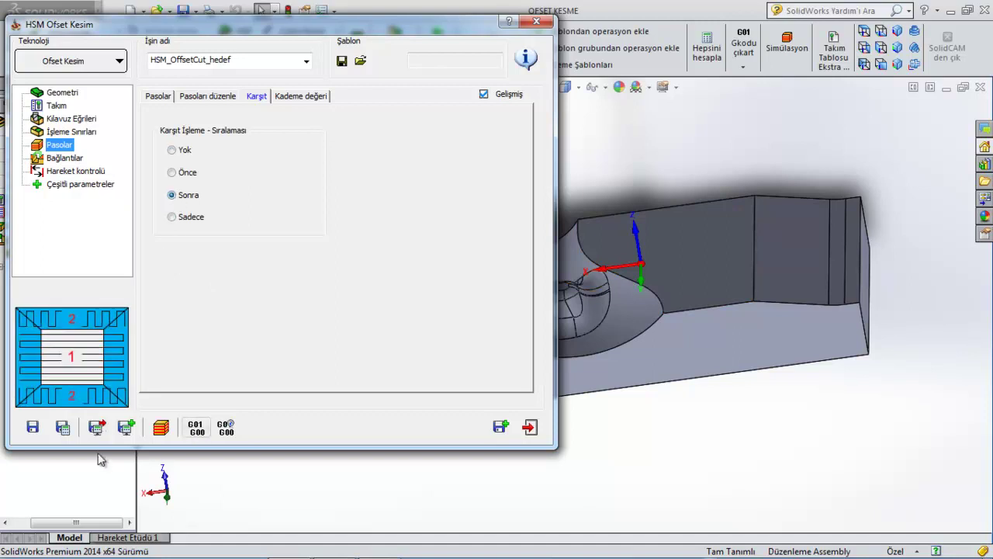
left_click(68, 433)
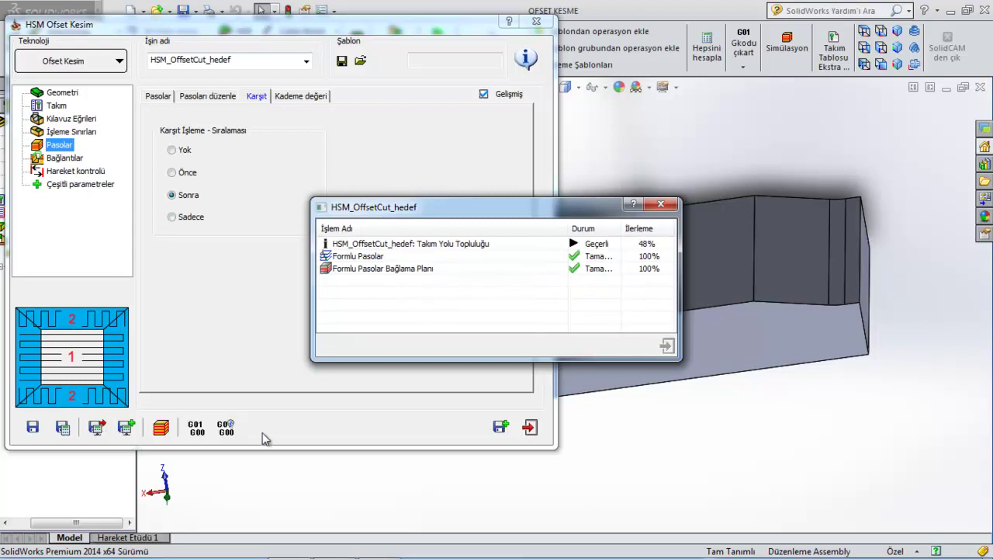
- Play the offset cut simulation while orbiting and zooming onto the machined face
left_click(161, 426)
left_click(73, 474)
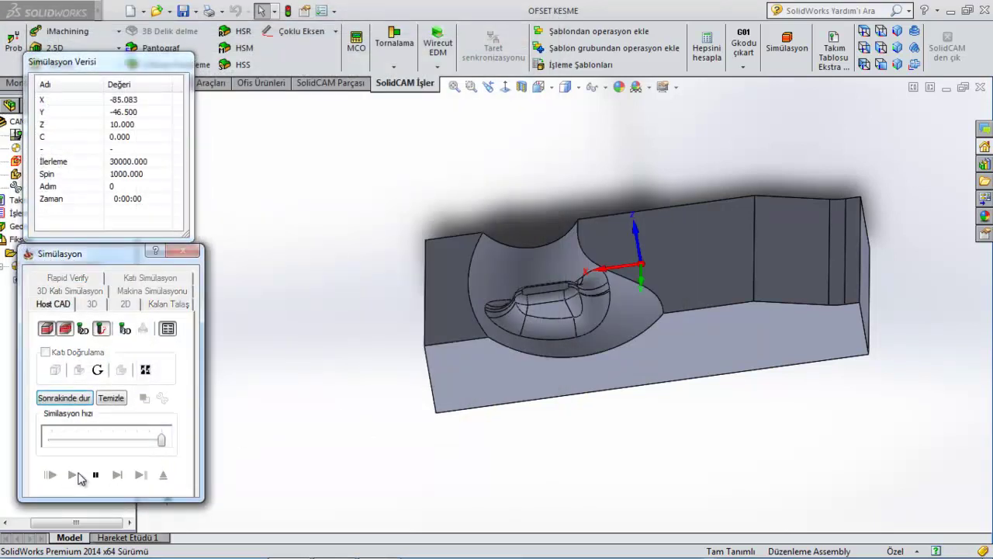
middle_click_drag(709, 383, 480, 328)
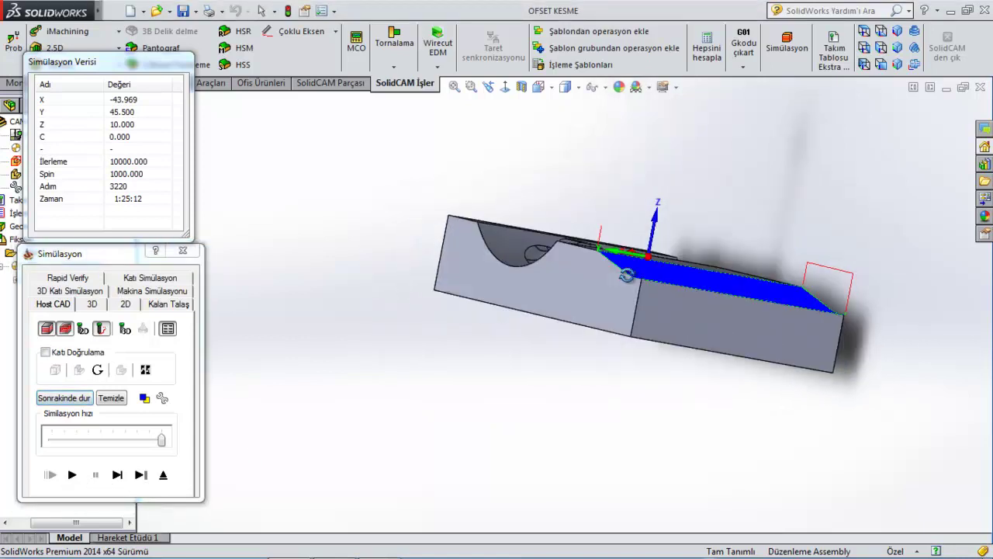
scroll(497, 365, "down", 2)
scroll(510, 353, "down", 3)
scroll(544, 349, "down", 3)
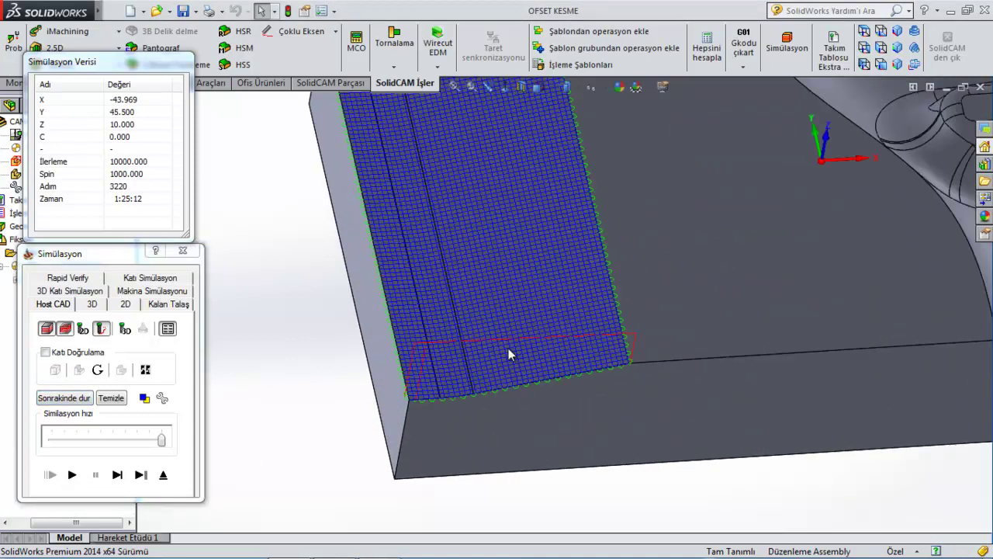
scroll(567, 392, "down", 3)
scroll(556, 370, "down", 3)
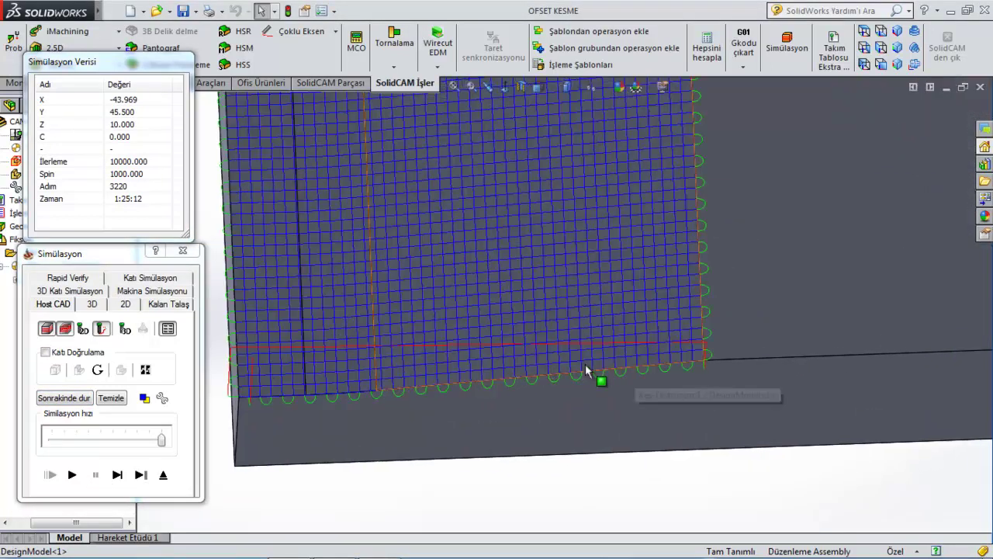
scroll(461, 368, "up", 3)
scroll(583, 388, "up", 3)
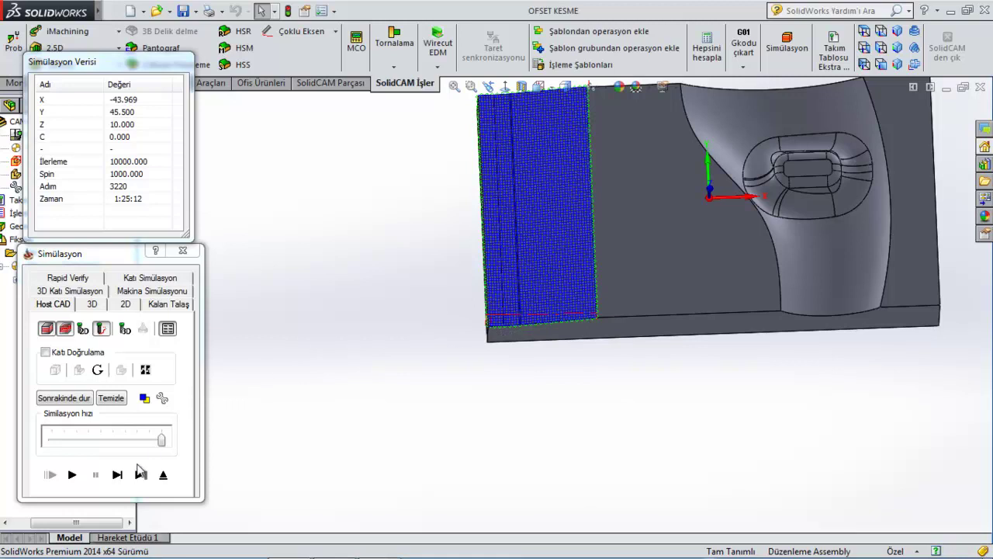
- Replay the simulation at lower speed and pause it at step 1863 on the flat face
left_click_drag(161, 440, 100, 440)
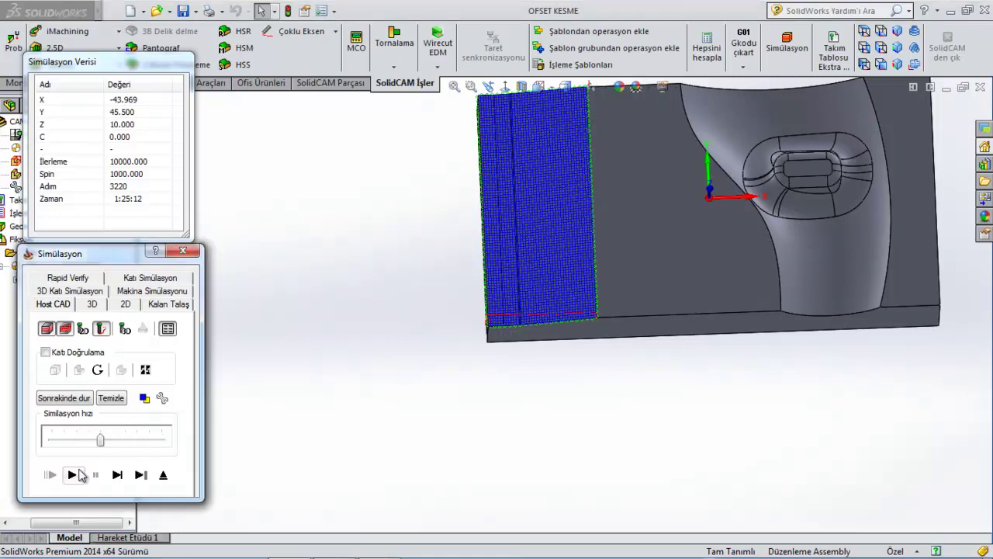
left_click(73, 474)
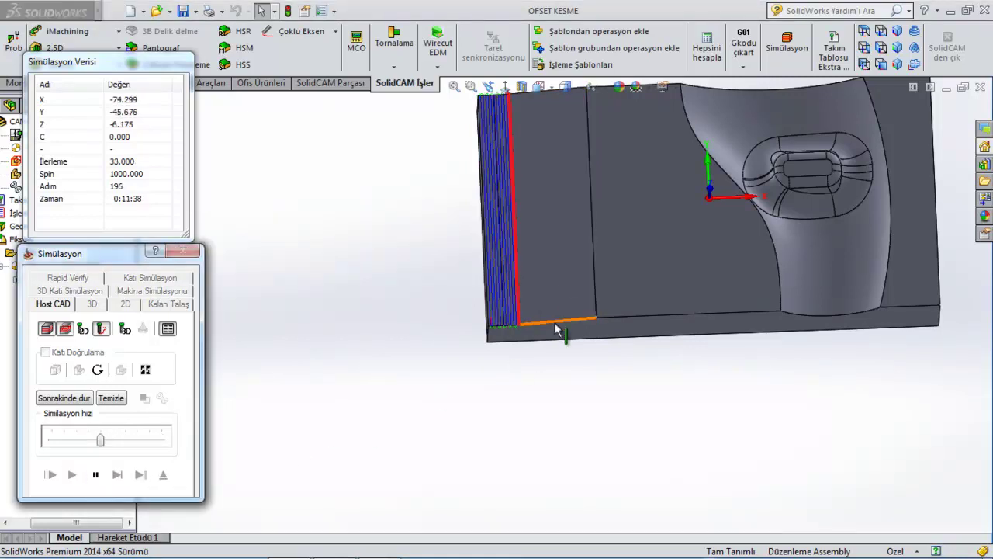
middle_click_drag(555, 322, 608, 401)
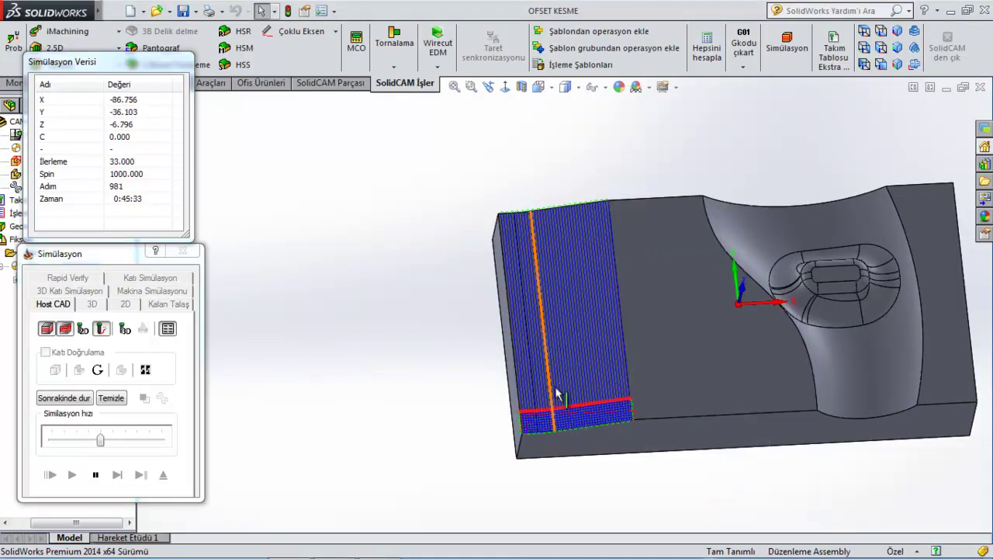
middle_click_drag(472, 381, 468, 409)
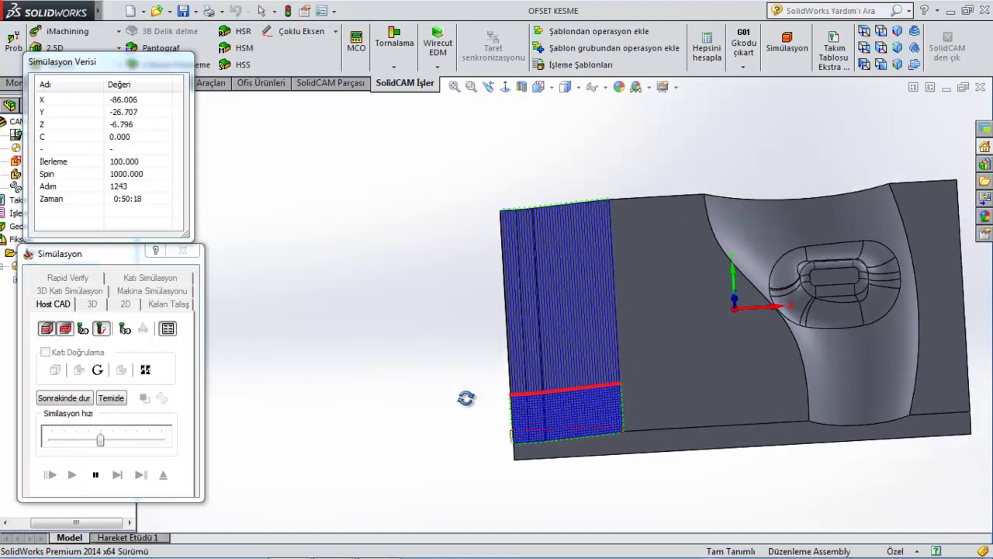
left_click(95, 474)
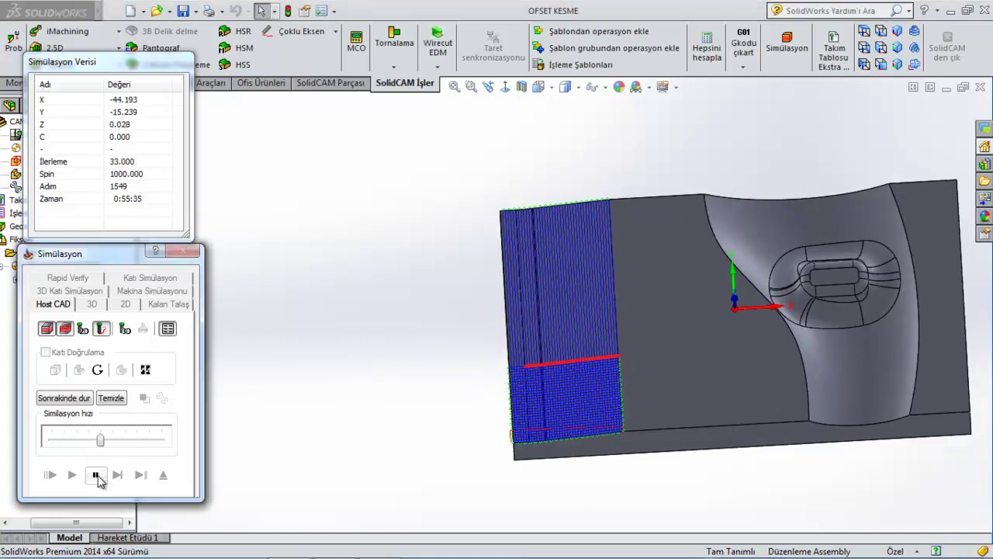
left_click(96, 474)
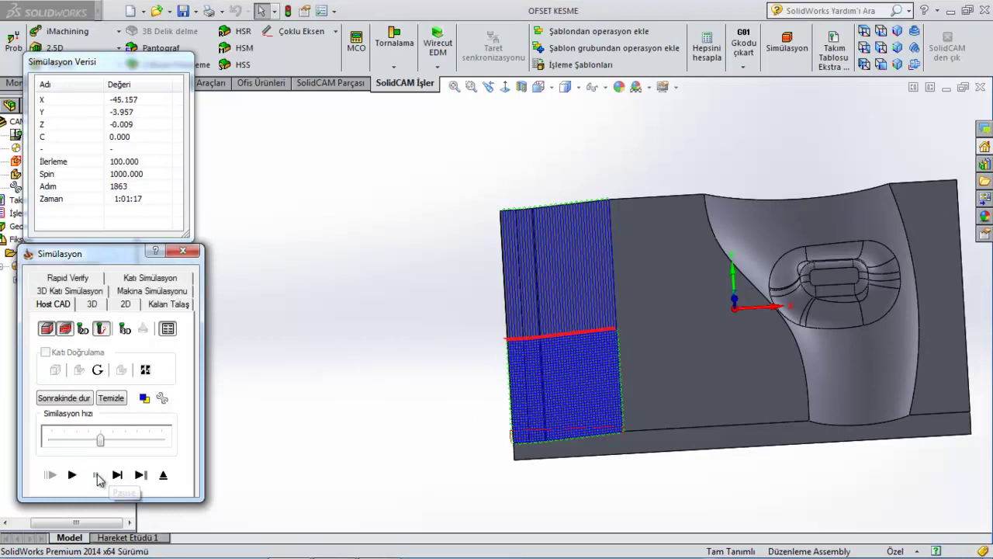
- Leave the simulation and set Karşıt opposite-side machining to Yok
left_click(162, 476)
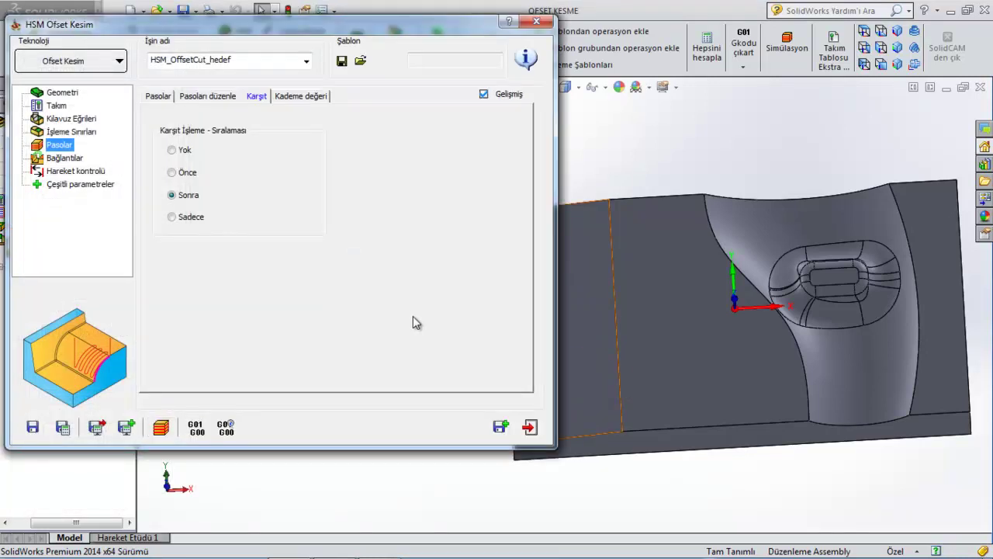
left_click(172, 151)
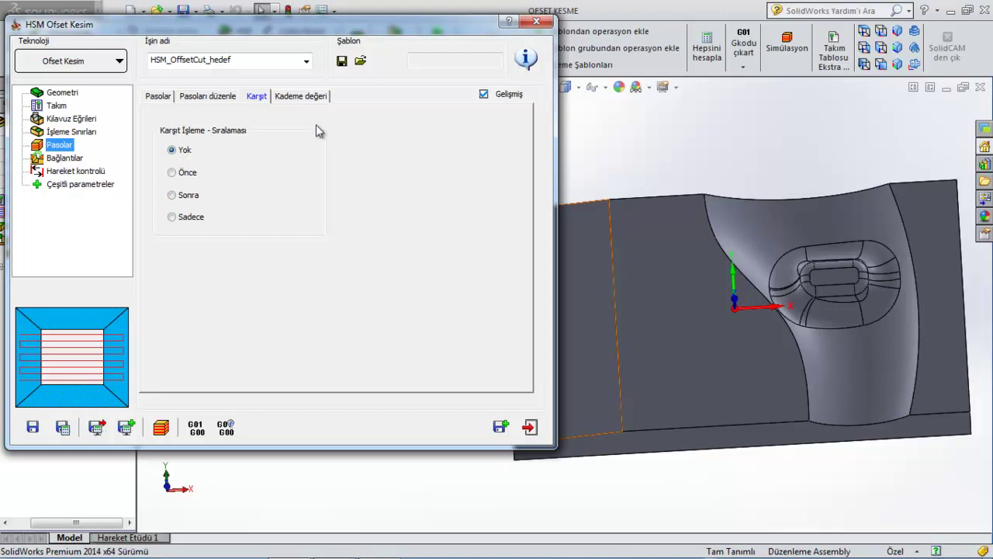
left_click(309, 97)
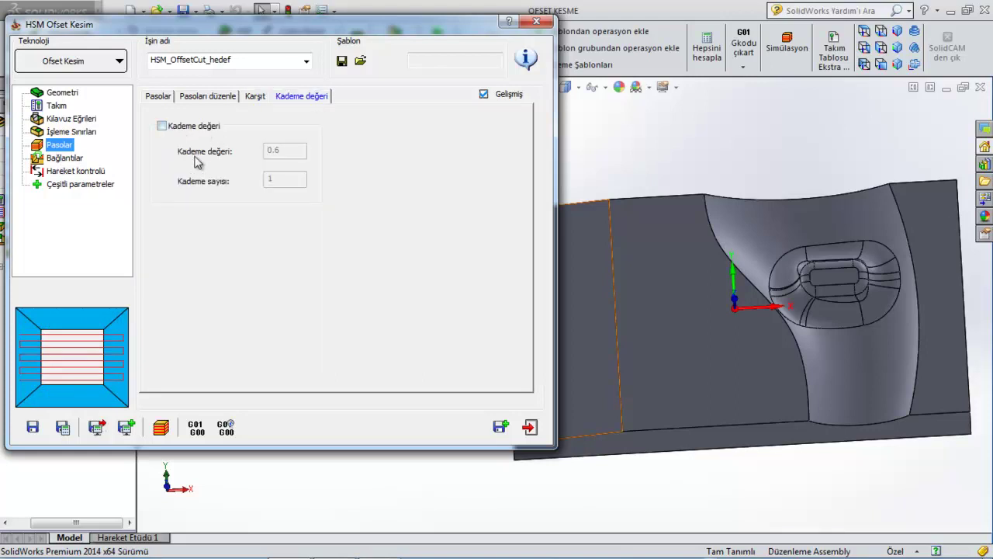
- Set linking to Tek yön (one direction), recalculate, and open the simulation
left_click(71, 159)
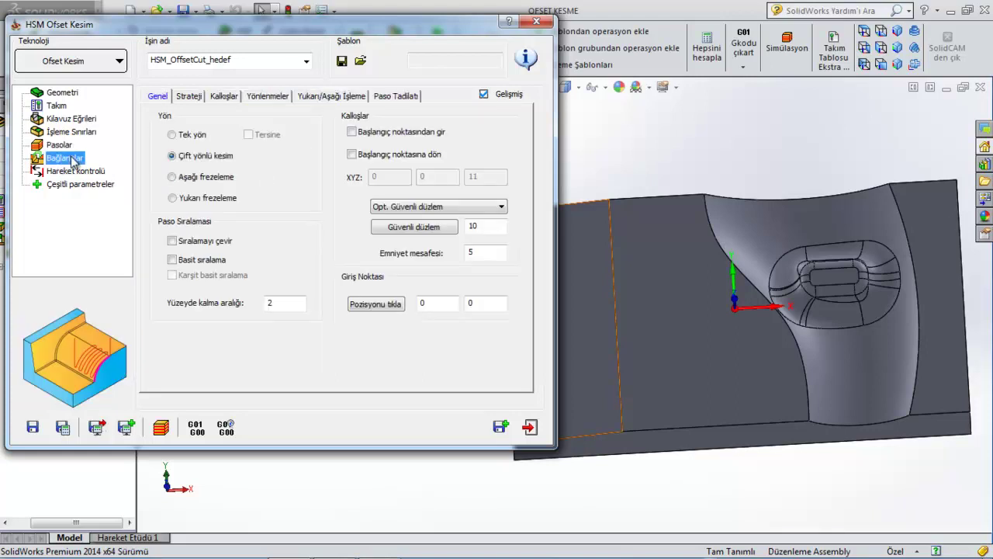
left_click(172, 136)
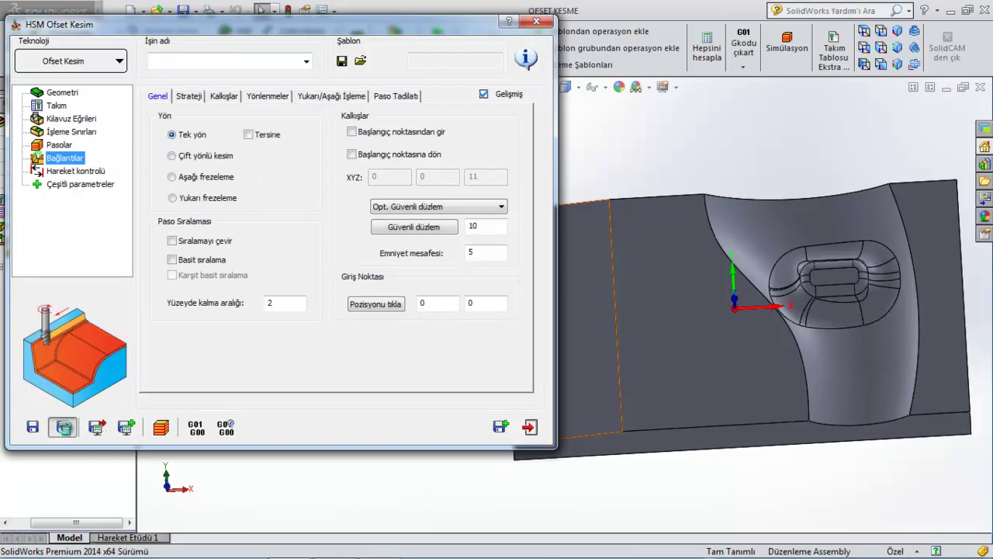
left_click(63, 428)
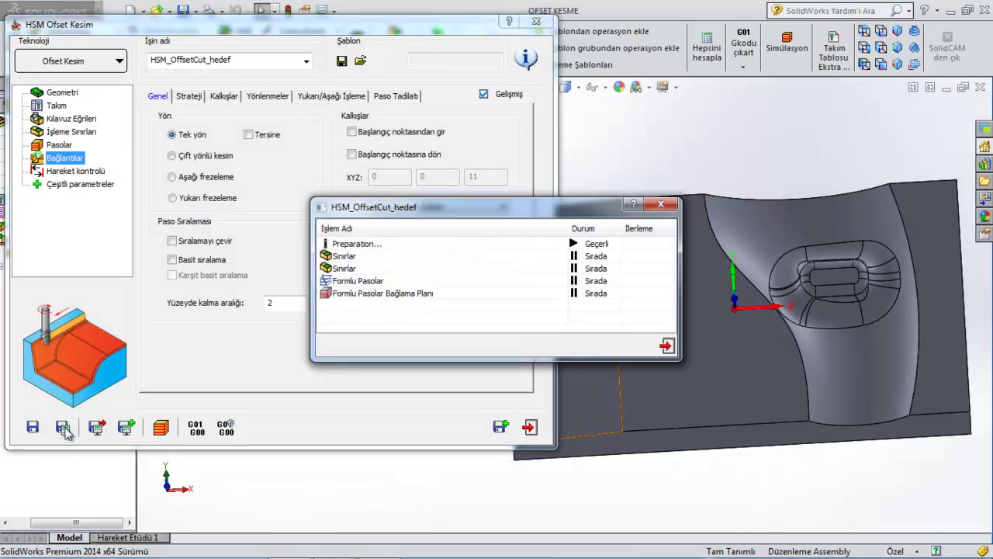
left_click(165, 429)
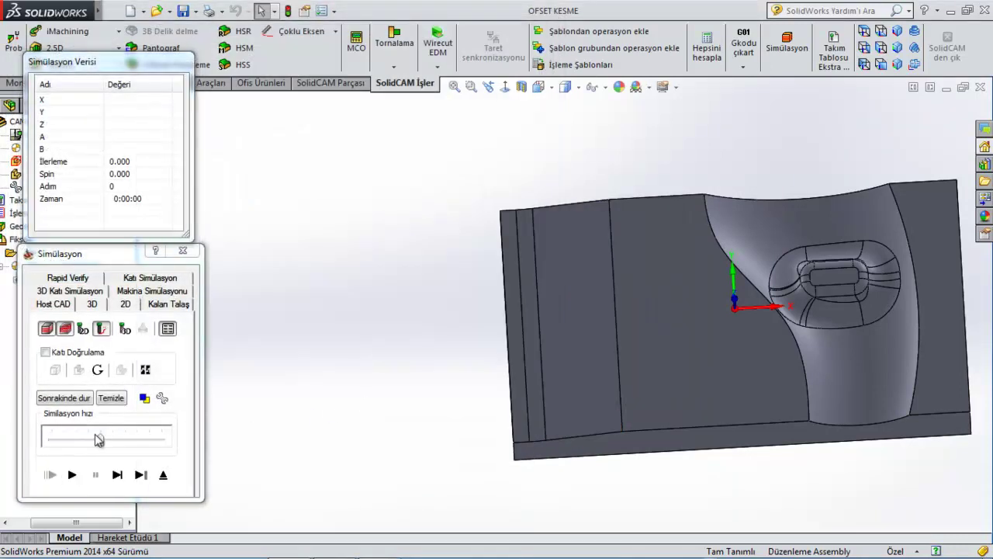
- Play the simulation at full speed, orbiting and zooming in on the toolpath passes
left_click_drag(98, 440, 198, 444)
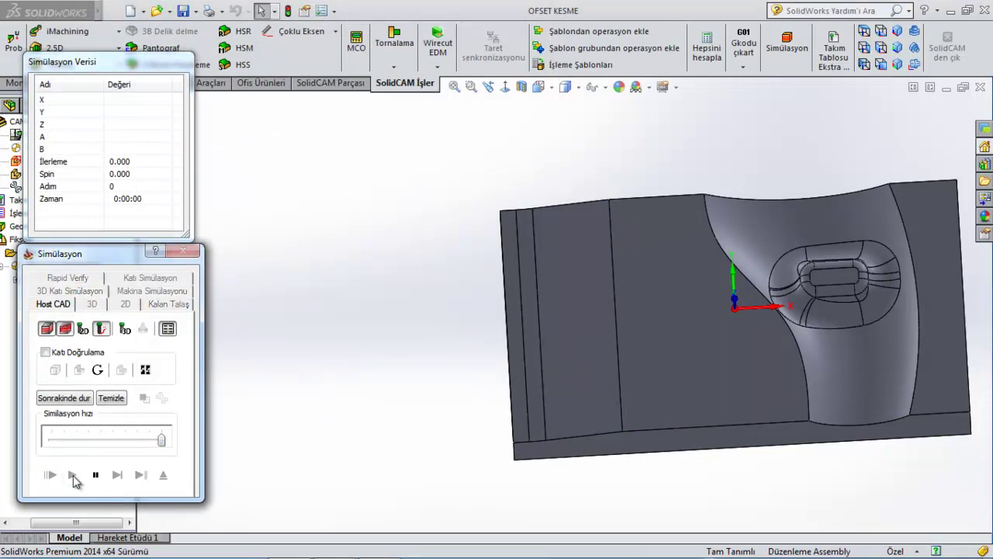
left_click(73, 475)
middle_click_drag(481, 437, 606, 364)
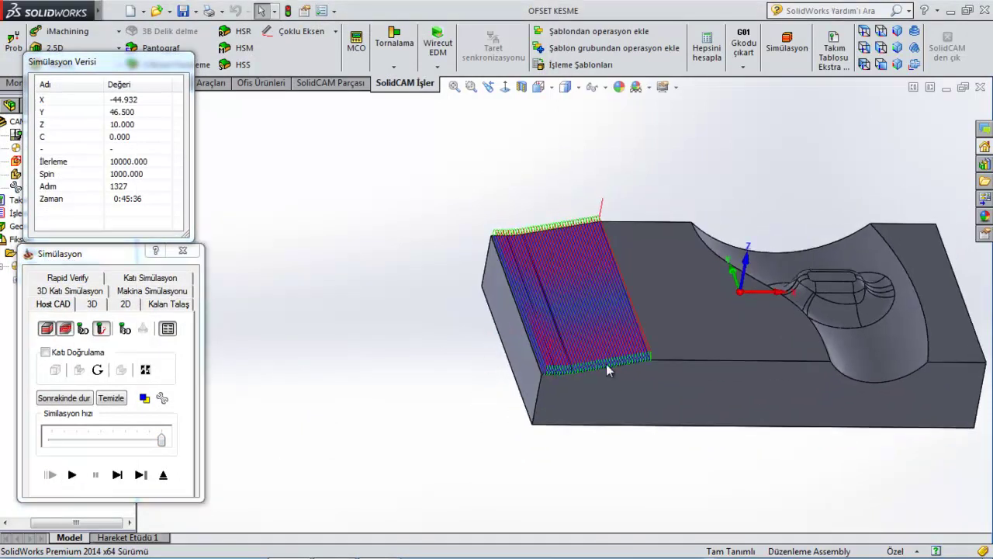
scroll(606, 364, "down", 5)
scroll(609, 401, "up", 3)
scroll(472, 330, "down", 5)
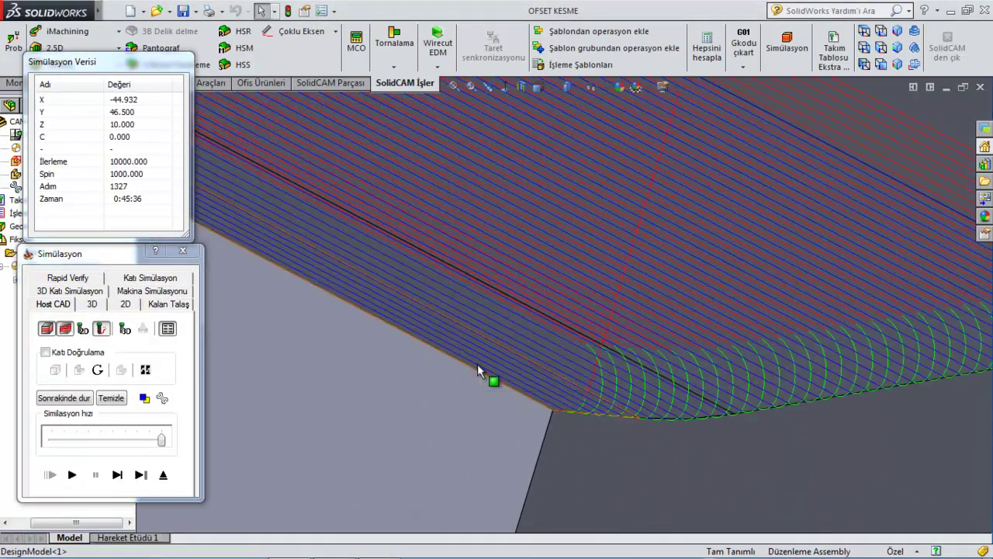
scroll(495, 362, "up", 3)
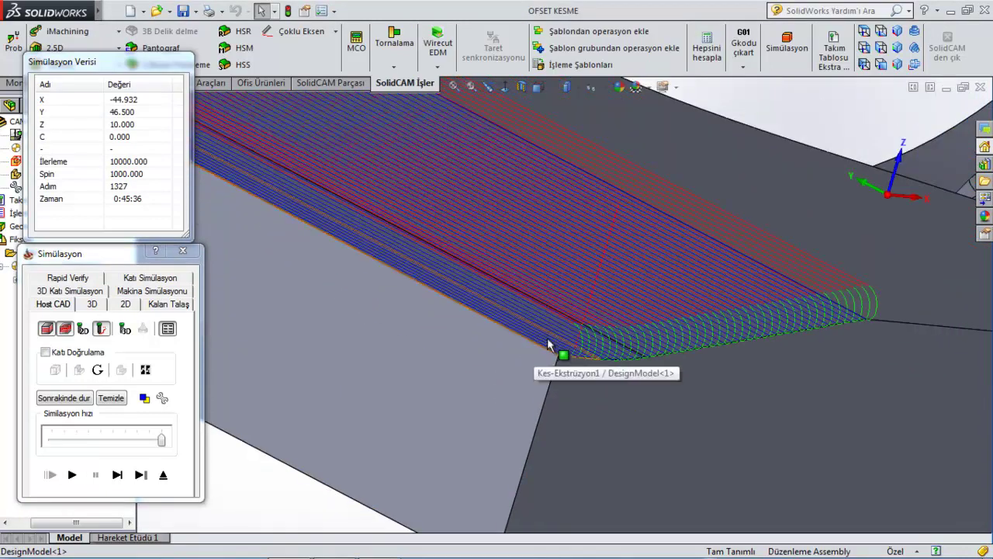
scroll(547, 338, "up", 2)
scroll(544, 333, "up", 2)
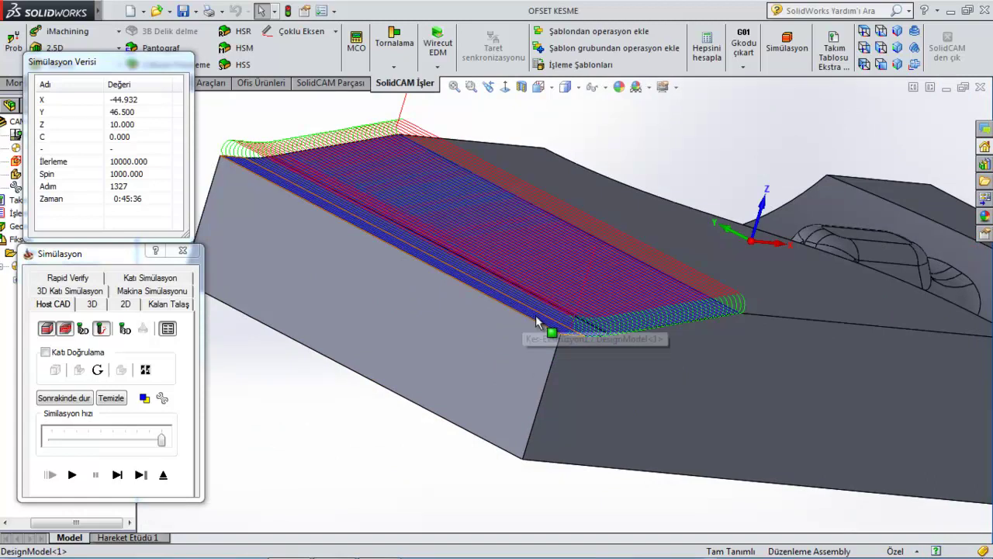
scroll(496, 280, "down", 3)
- Inspect the passes wrapping over the sloped end face, finishing at step 1327, 0:45:36
mouse_move(532, 255)
middle_mouse_down()
mouse_move(566, 297)
mouse_move(647, 314)
middle_mouse_up()
scroll(648, 316, "down", 2)
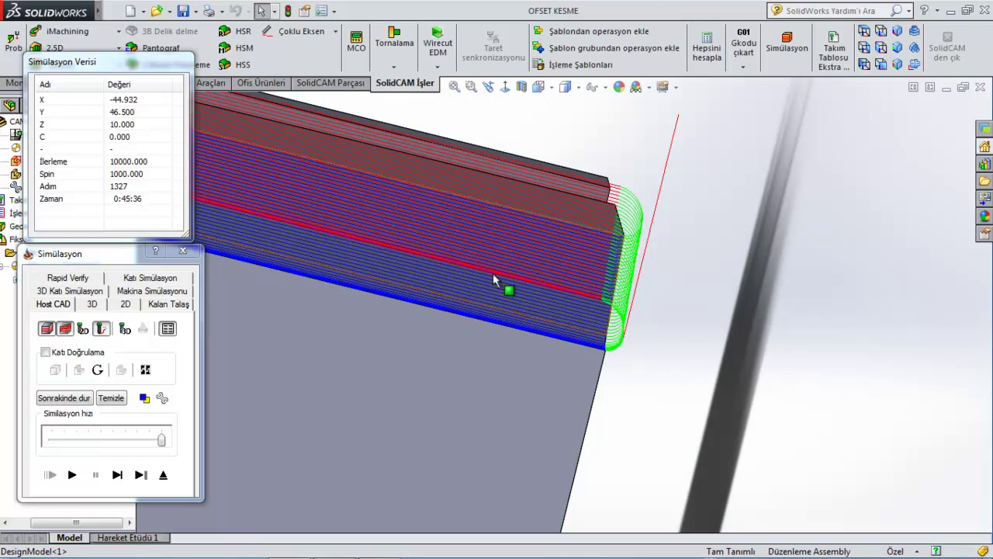
scroll(537, 222, "up", 3)
mouse_move(536, 222)
middle_mouse_down()
mouse_move(531, 250)
mouse_move(312, 264)
middle_mouse_up()
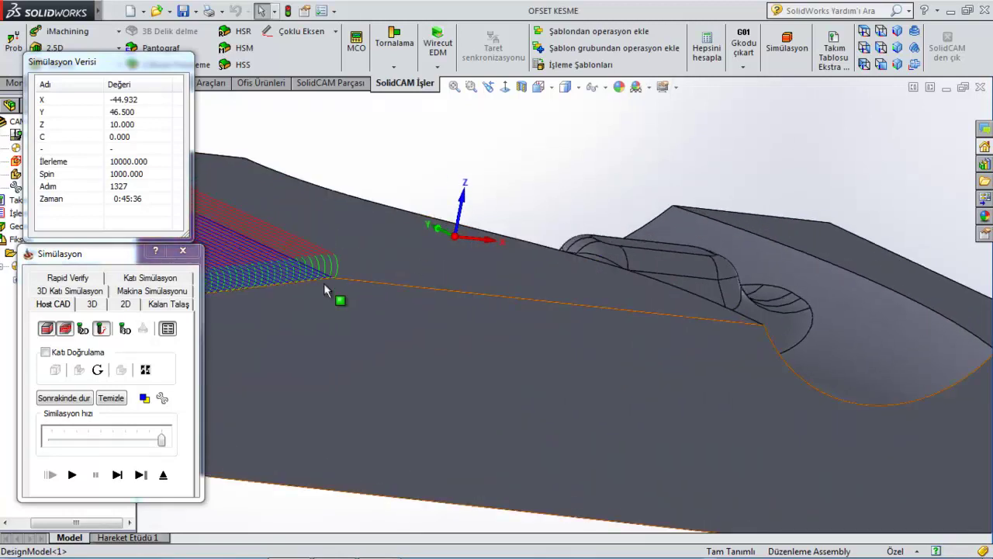
scroll(312, 264, "down", 3)
scroll(376, 314, "up", 3)
scroll(610, 339, "down", 3)
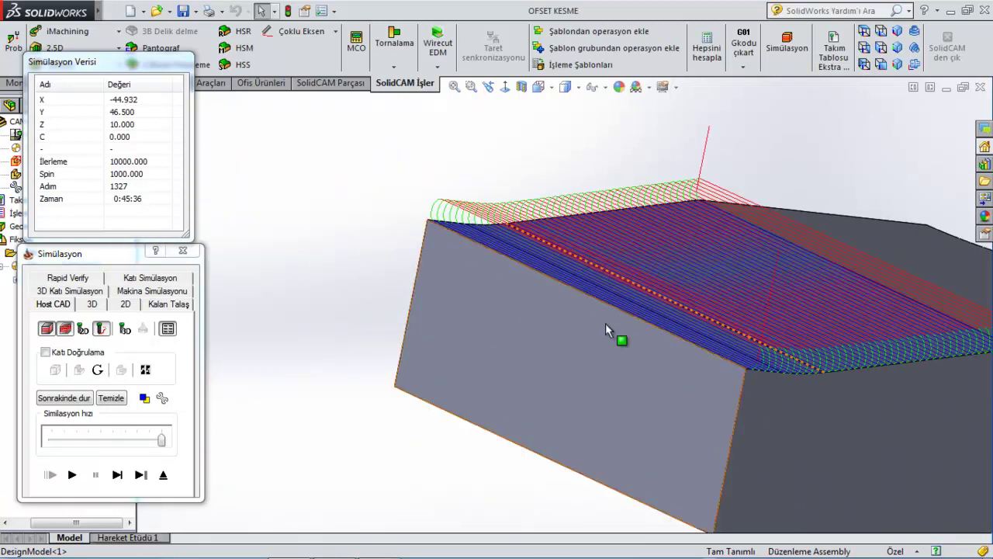
scroll(602, 355, "down", 2)
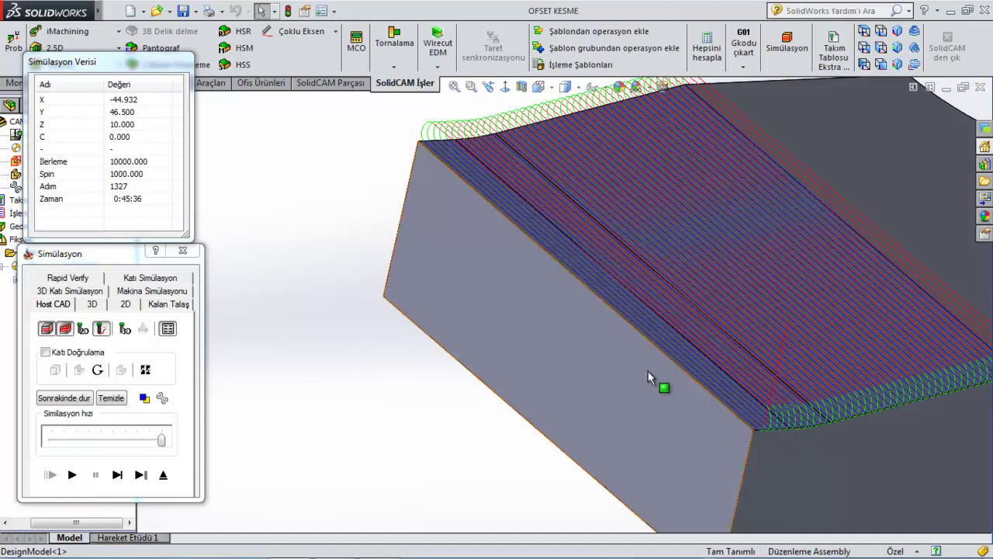
- Switch the offset cut to Çift yönlü kesim (bidirectional) and open its simulation
left_click(164, 476)
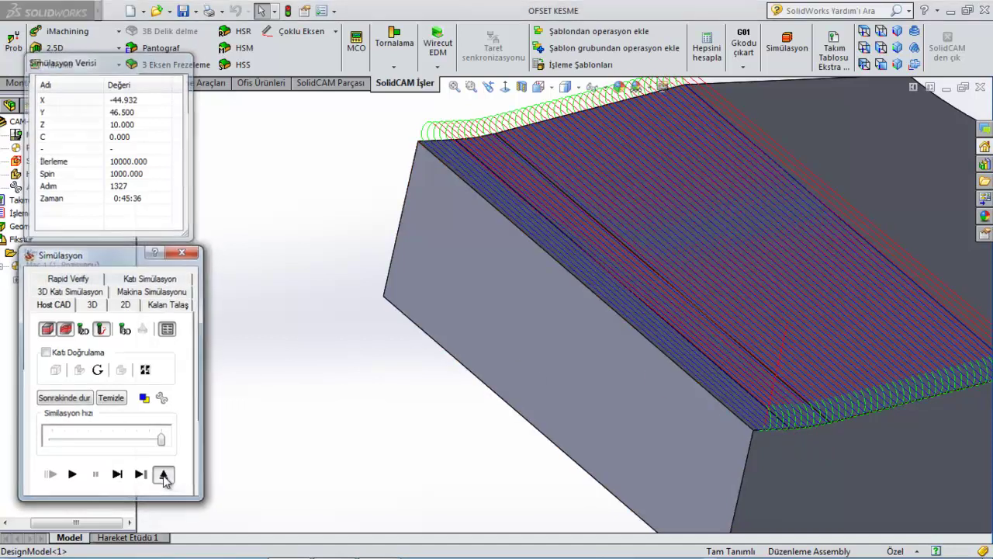
left_click(172, 156)
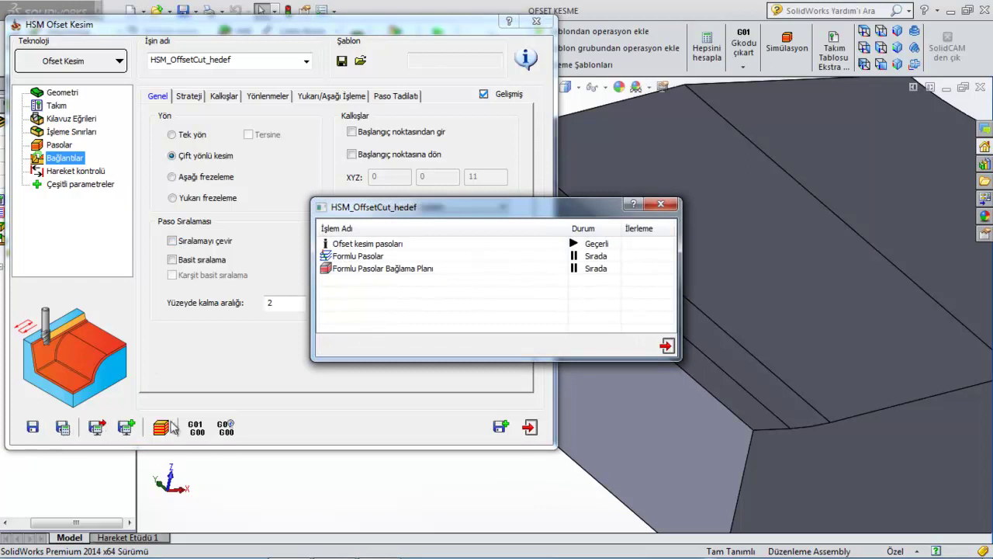
left_click(161, 426)
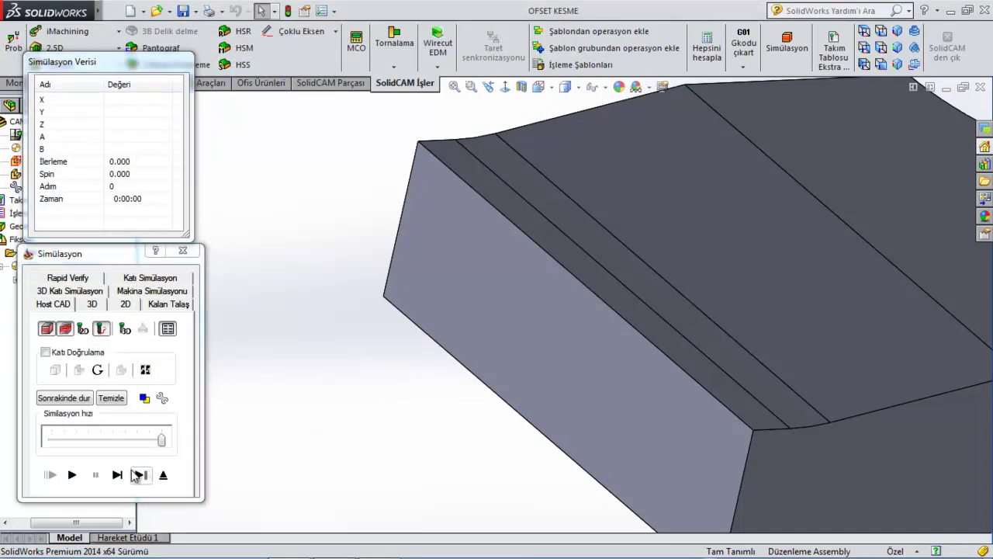
- Step and play the simulation through to step 712 at 0:40:45, then return to the operation
left_click(117, 474)
left_click(118, 474)
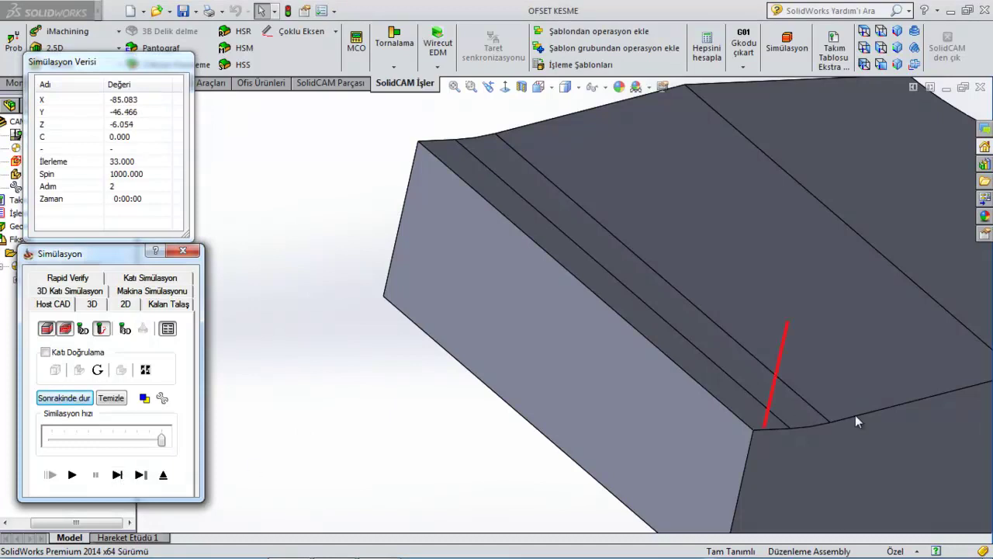
middle_click_drag(642, 449, 658, 373)
scroll(658, 374, "up", 3)
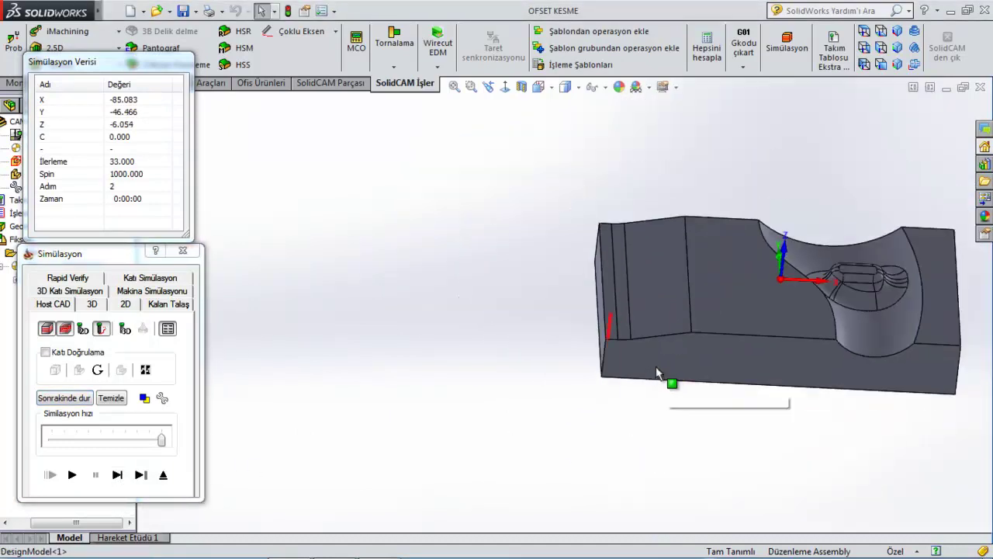
left_click(71, 477)
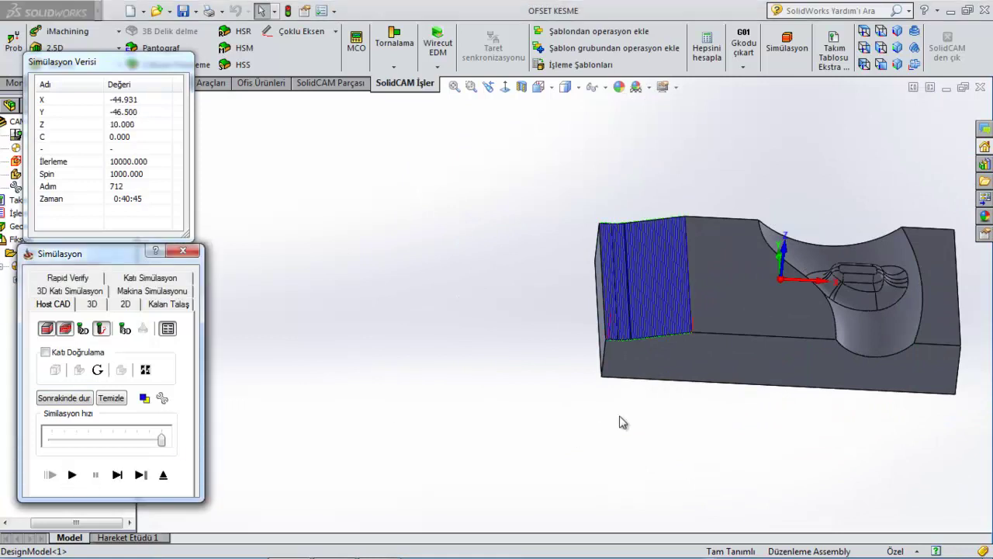
middle_click_drag(626, 364, 641, 314)
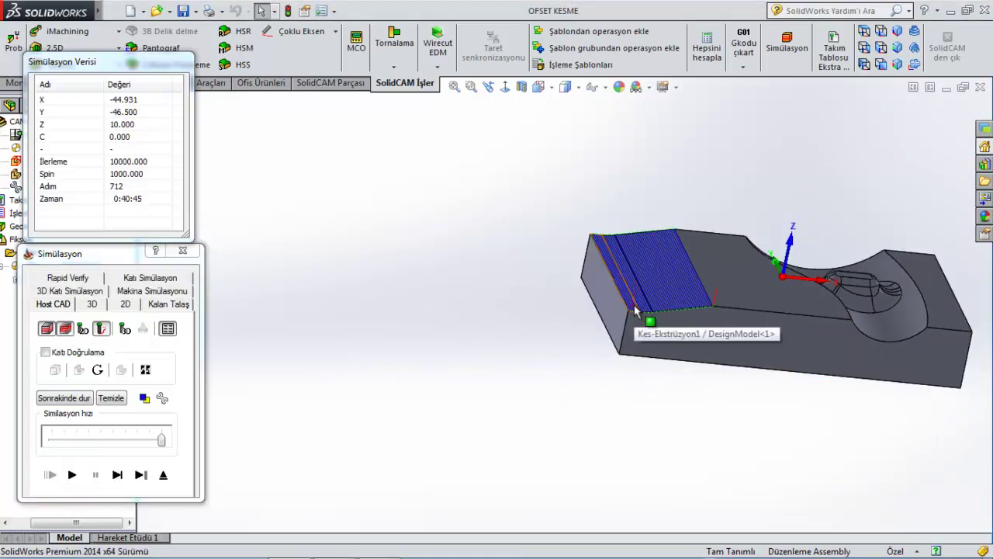
left_click(163, 474)
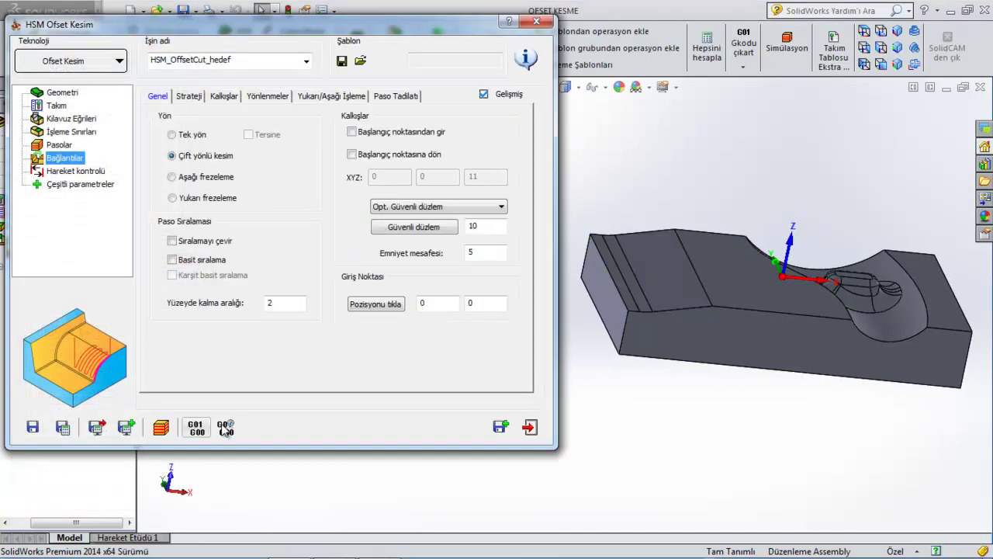
- Check Sıralamayı çevir to reverse the pass order, save and recalculate, and open the simulation
left_click(172, 241)
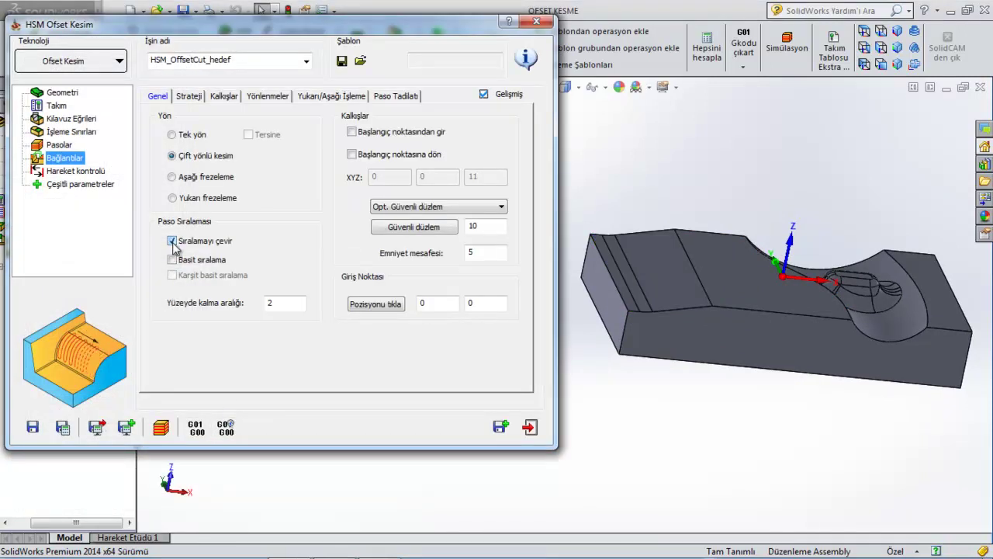
left_click(65, 429)
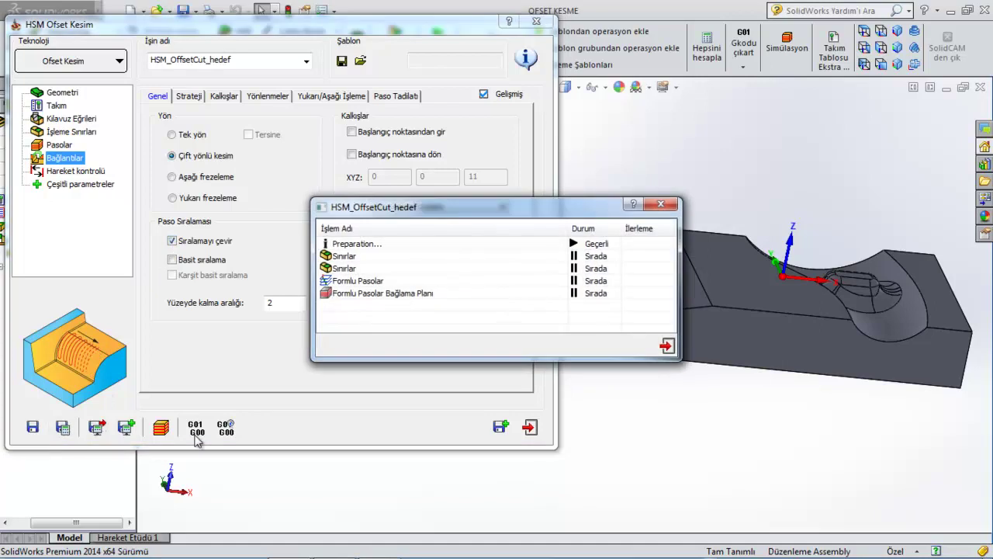
left_click(171, 429)
- Step and play the reversed passes on the sloped end face to step 712, then exit
mouse_move(507, 358)
middle_mouse_down()
mouse_move(705, 213)
mouse_move(422, 390)
middle_mouse_up()
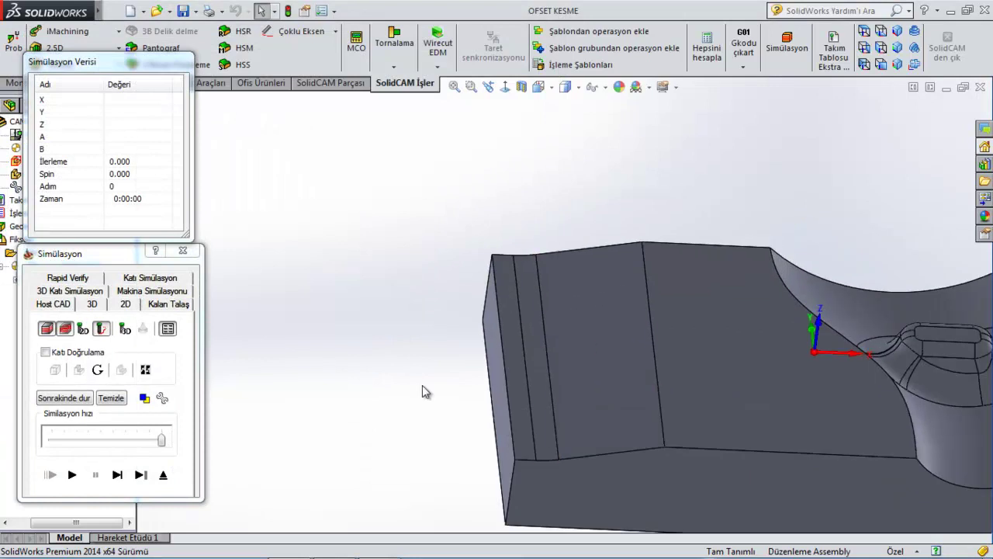
left_click(117, 475)
left_click(117, 474)
left_click(117, 474)
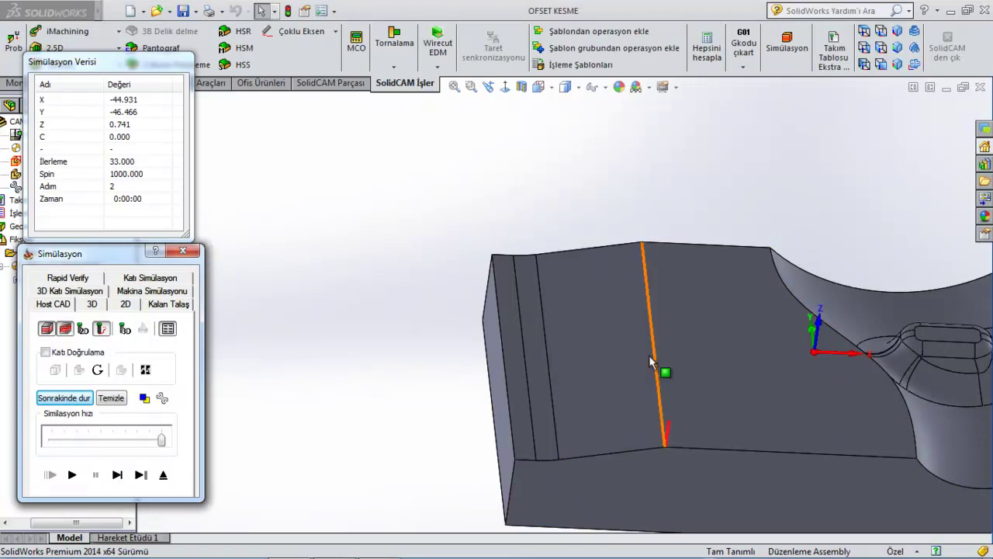
left_click(72, 474)
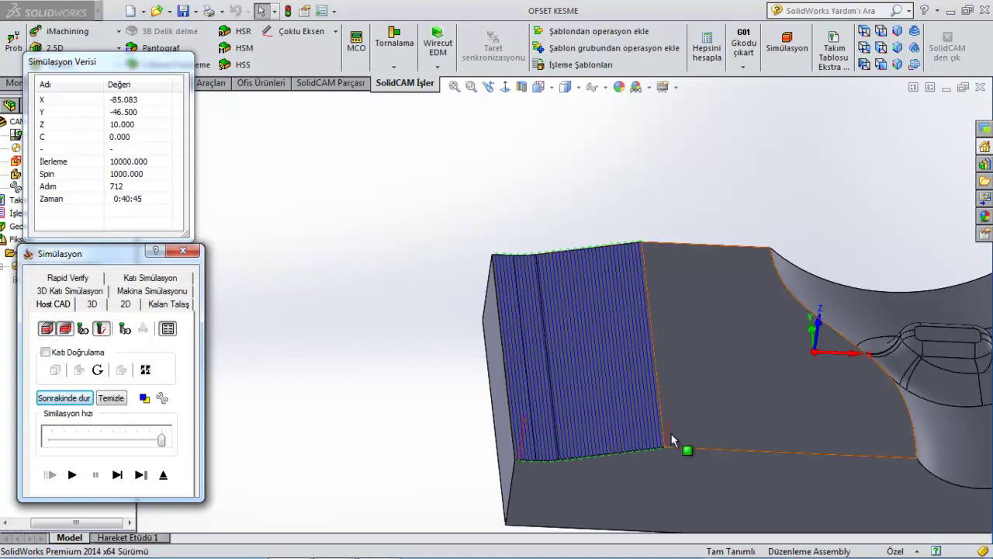
left_click(163, 474)
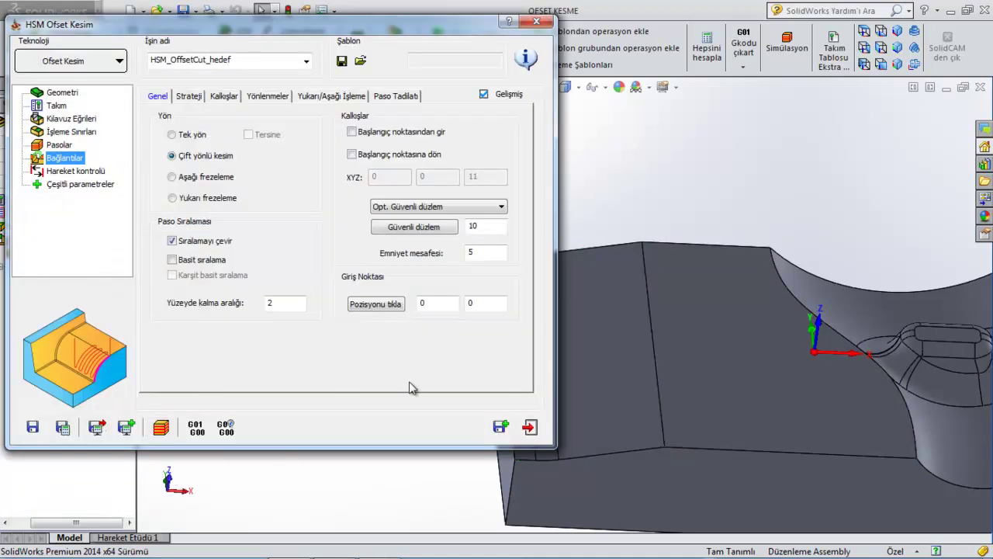
- Toggle Basit sıralama on and off, then review Strateji, Kalkışlar, Yönlenmeler, Yukarı/Aşağı İşleme and Paso Tadilatı tabs
left_click(172, 260)
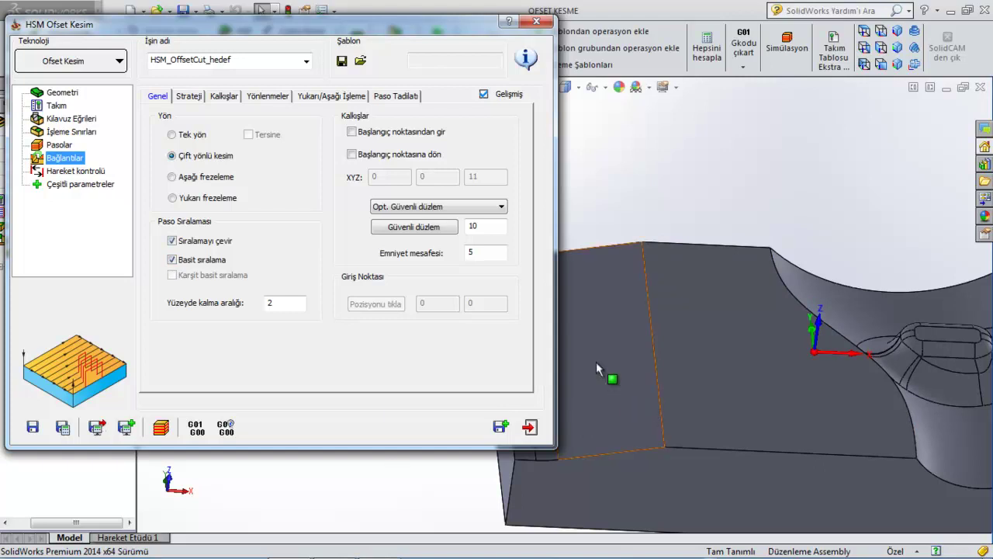
left_click(180, 262)
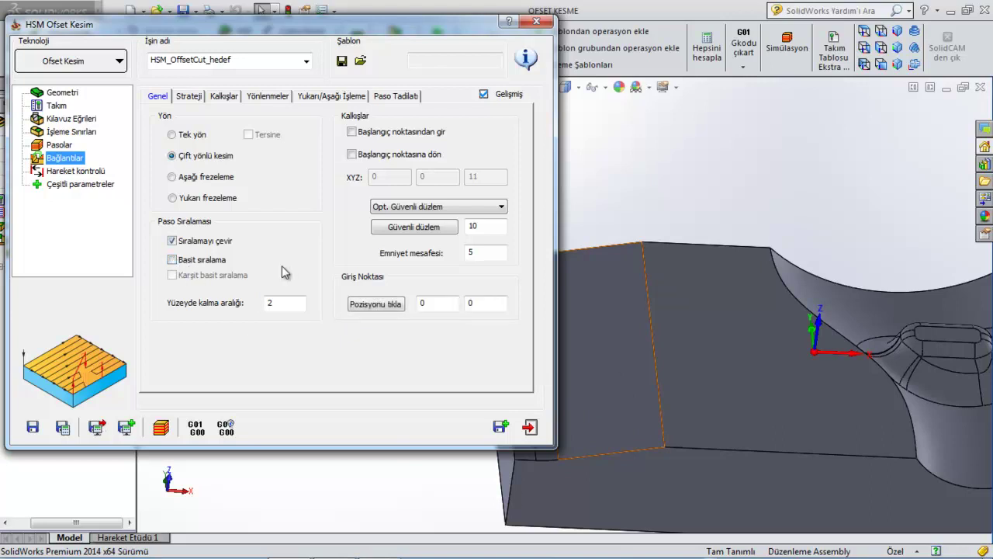
left_click(194, 96)
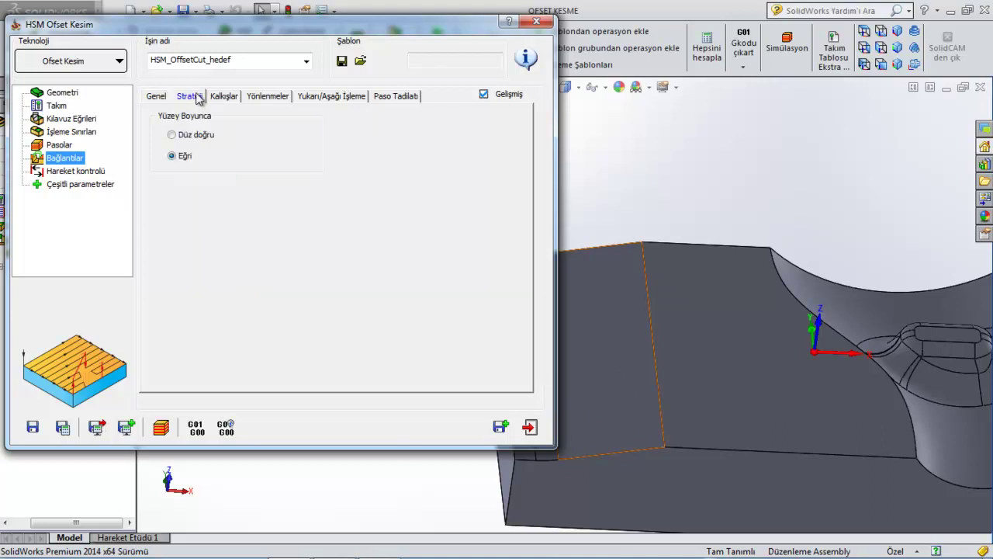
left_click(225, 96)
left_click(268, 98)
left_click(329, 98)
left_click(392, 98)
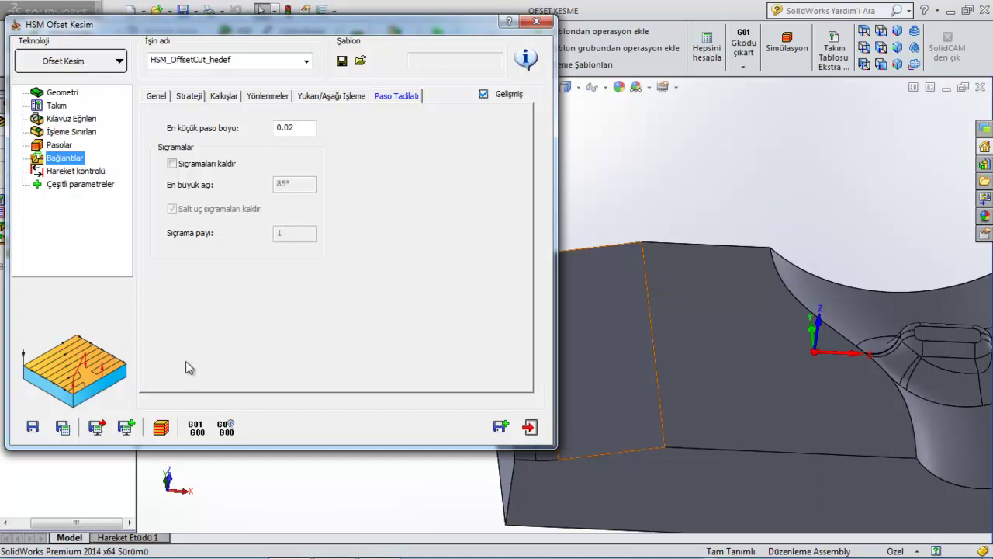
- Run the Katı Simülasyon to step 712, inspecting the ribbed strip on the sloped stock end
left_click(161, 428)
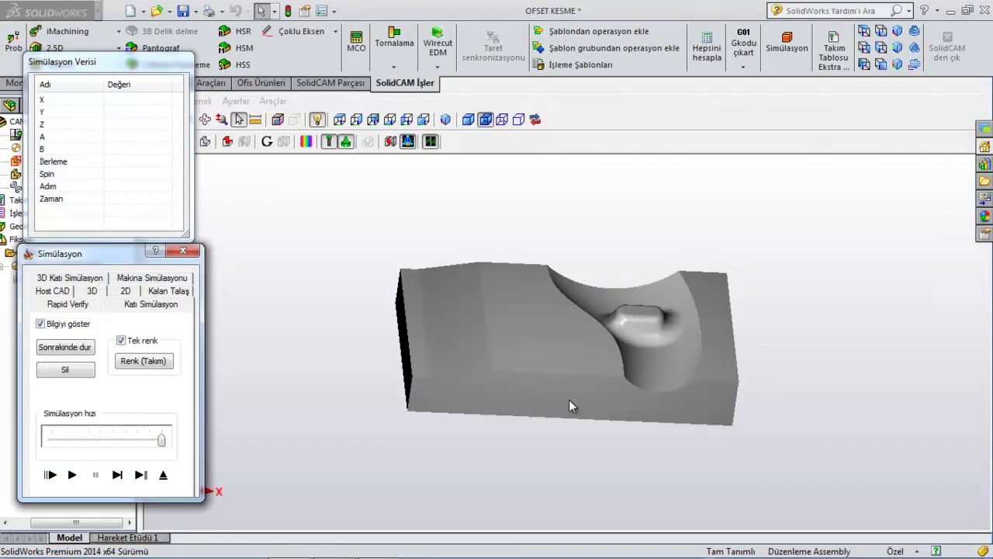
left_click(74, 475)
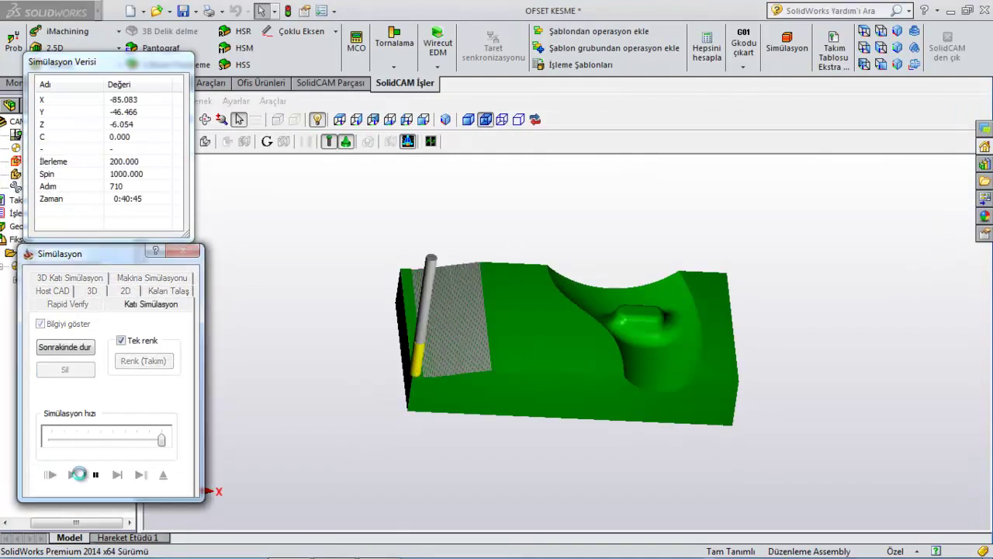
mouse_move(388, 396)
middle_mouse_down()
mouse_move(390, 416)
mouse_move(435, 369)
middle_mouse_up()
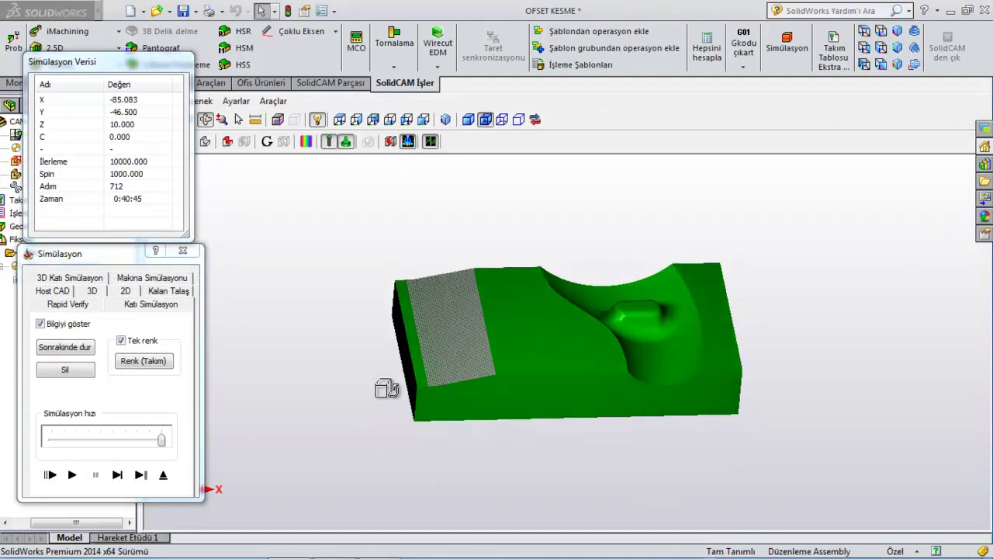
scroll(435, 368, "down", 5)
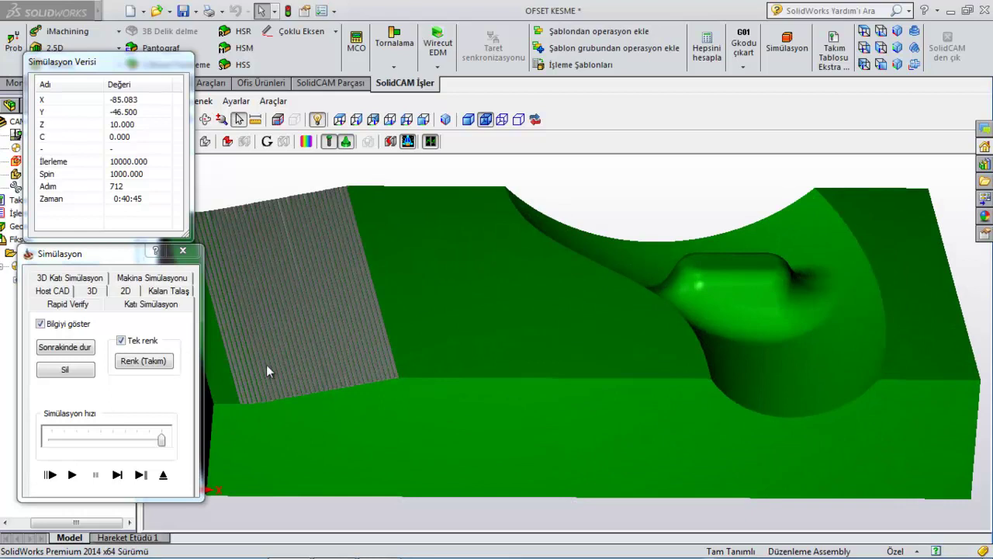
left_click(163, 475)
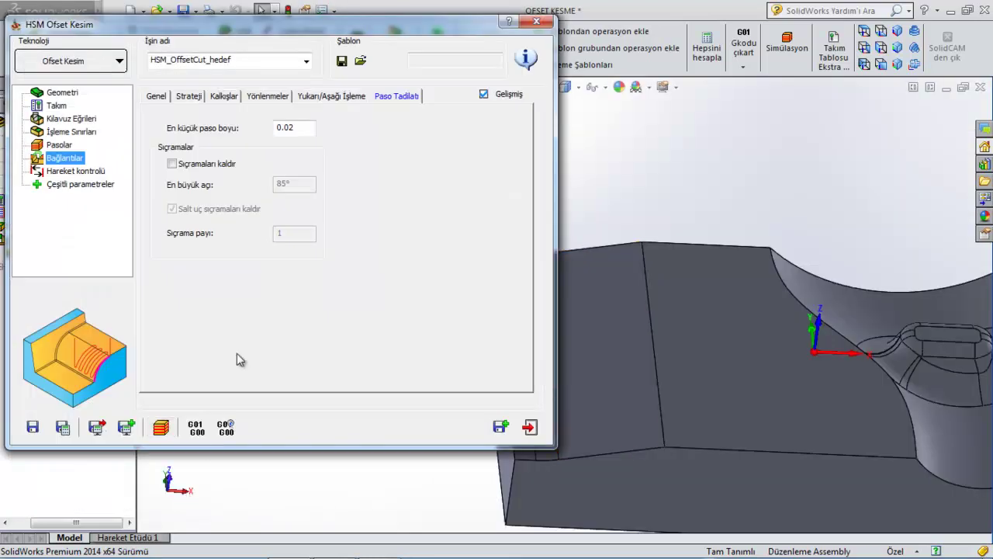
- Enter a floor allowance of -0.1 on the Passes page and recalculate, accepting the below-zero depth warning
left_click(65, 146)
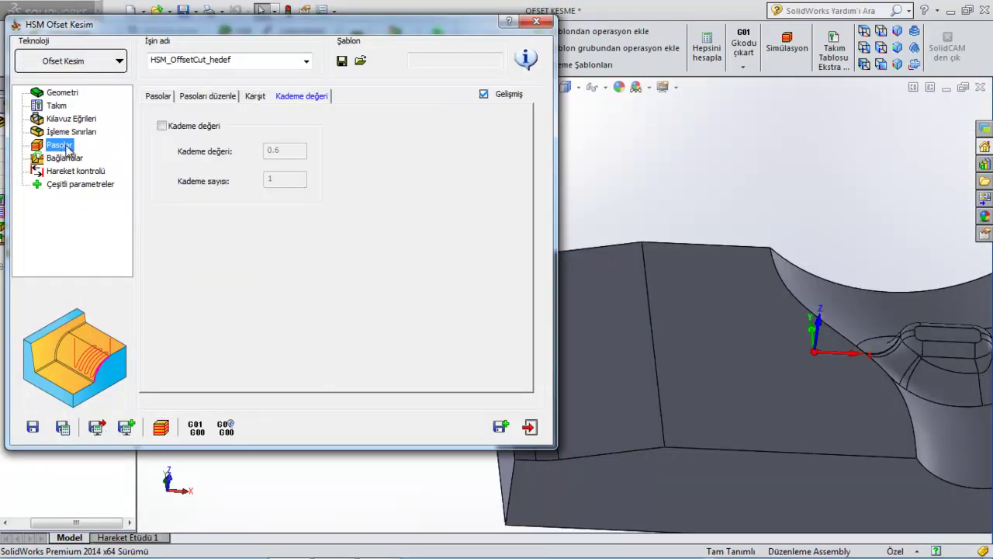
left_click(163, 99)
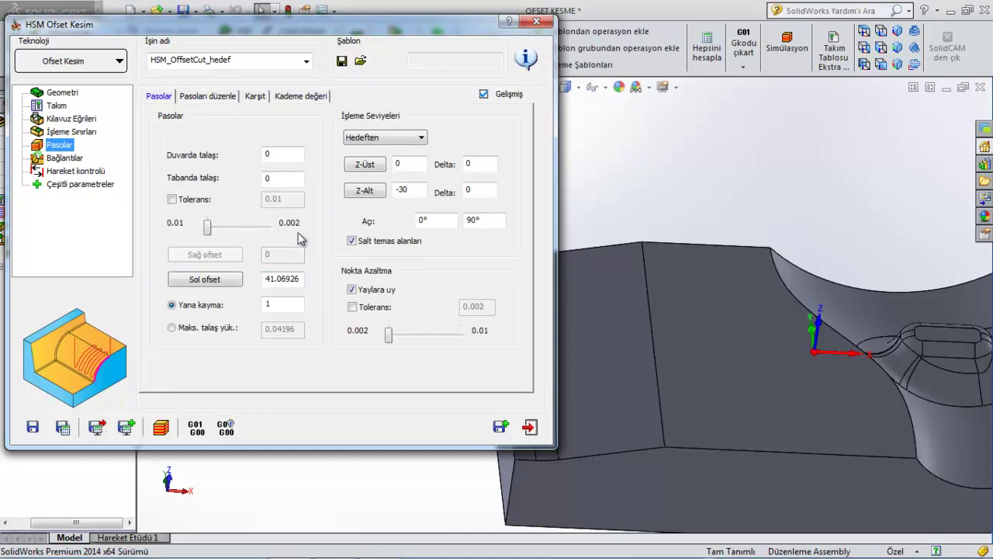
left_click(274, 179)
type("-0.1")
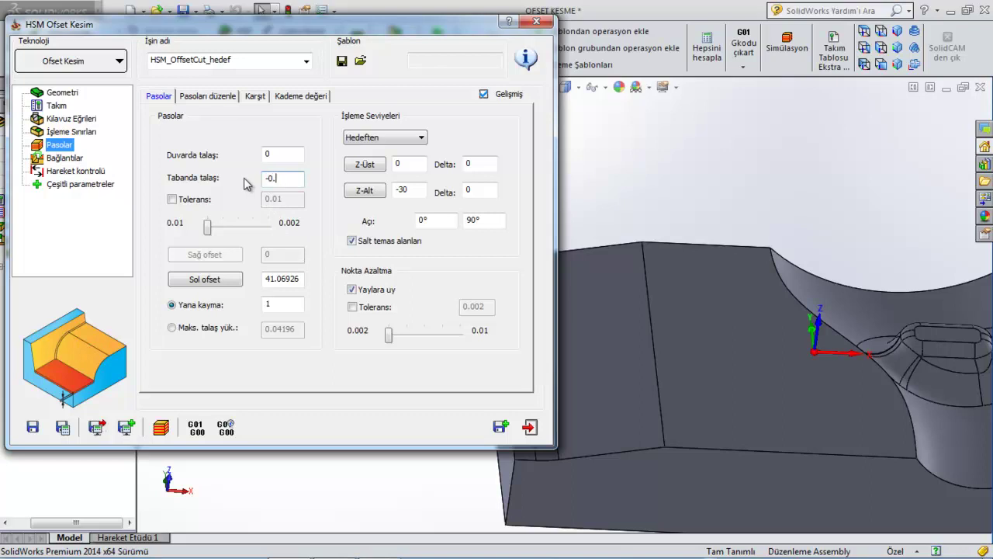
left_click(65, 426)
left_click(74, 220)
- Play the solid simulation of the -0.1 allowance toolpath and inspect the ribbed strip across the block's end
left_click(161, 426)
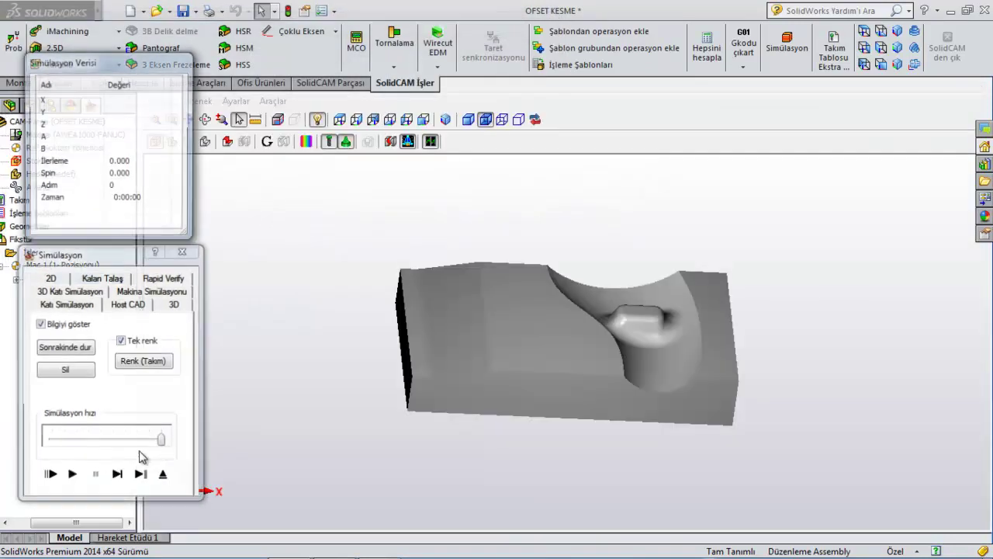
left_click(71, 474)
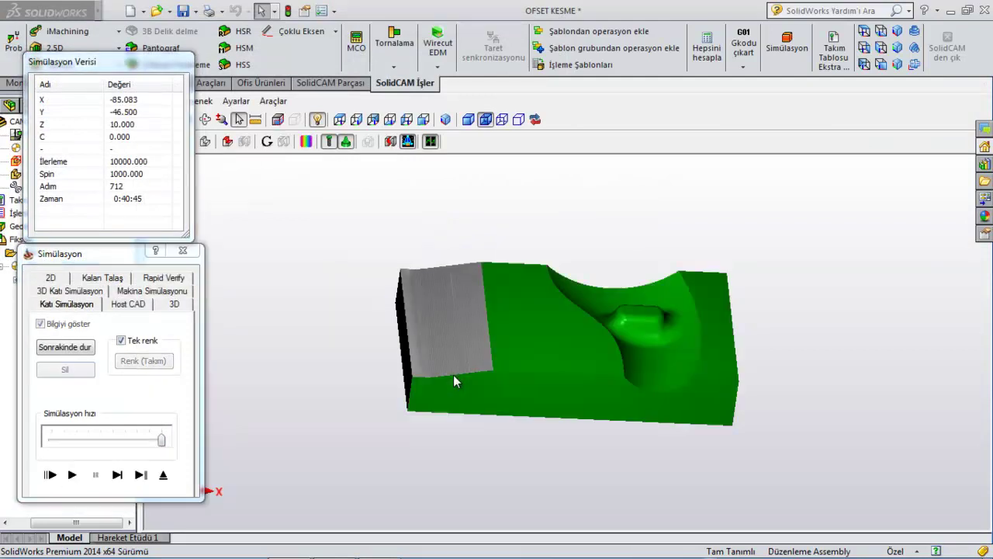
mouse_move(477, 364)
middle_mouse_down()
mouse_move(470, 375)
mouse_move(459, 355)
middle_mouse_up()
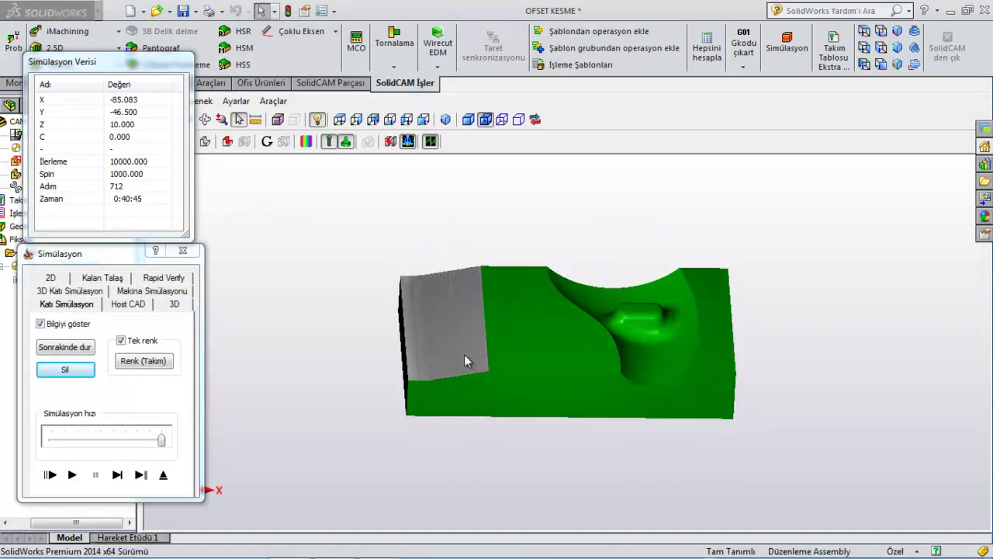
scroll(426, 368, "down", 5)
scroll(319, 372, "up", 2)
scroll(319, 372, "down", 2)
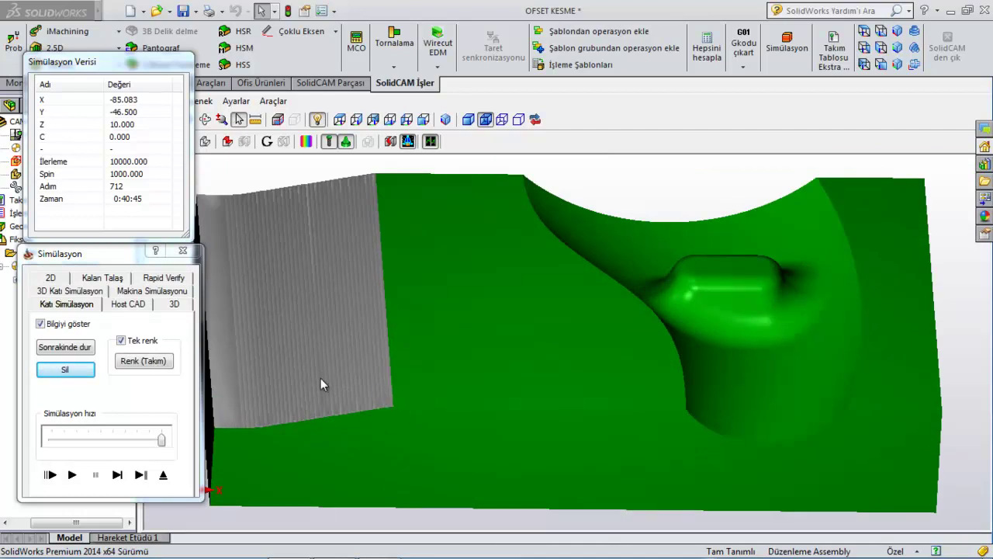
scroll(321, 377, "up", 2)
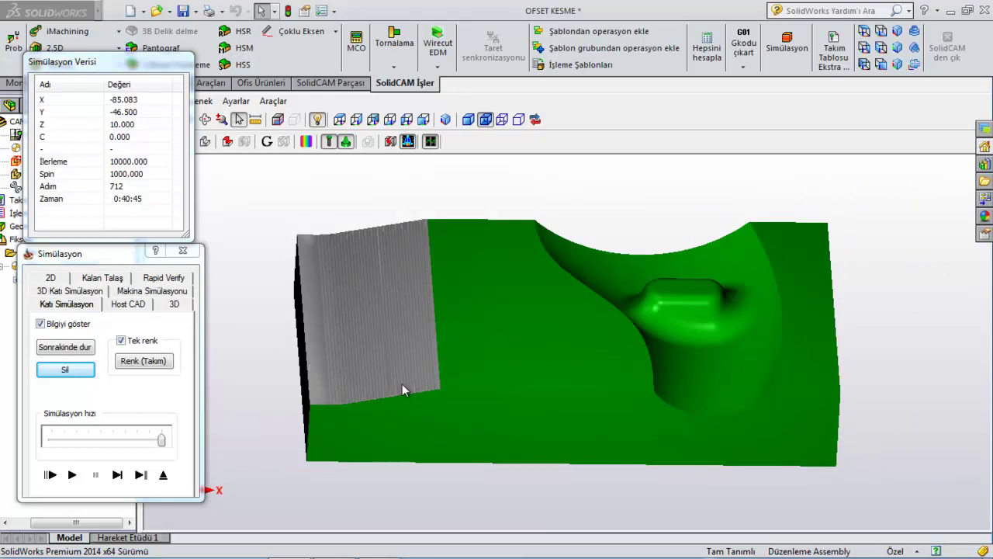
left_click(163, 474)
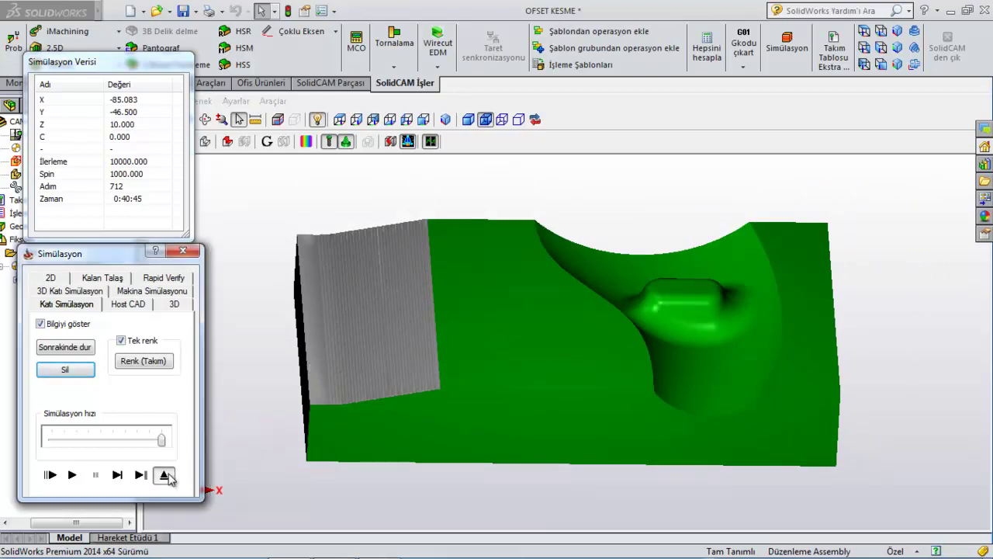
- Change the stepover to 0.2, recalculate with the depth warning accepted, and reopen the simulation
left_click(284, 304)
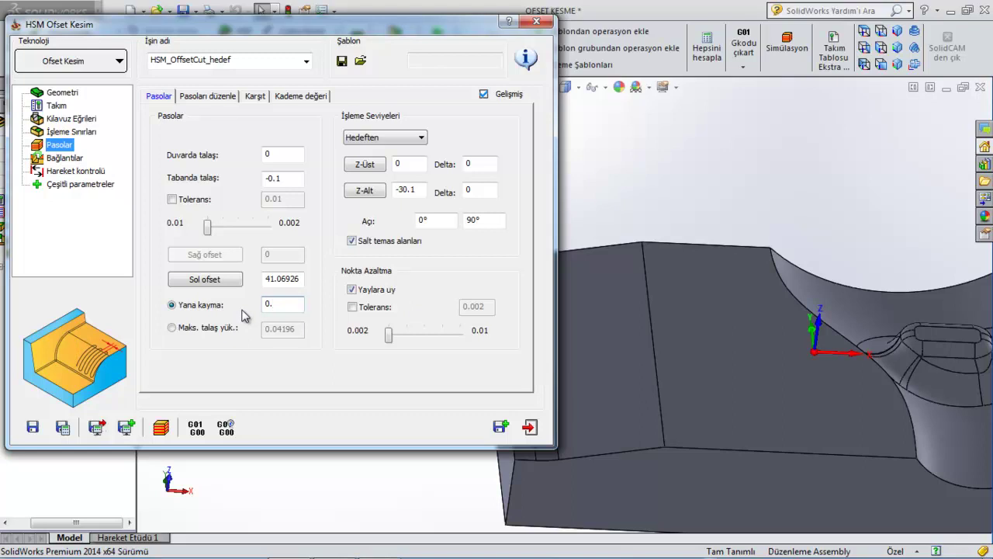
left_click(63, 428)
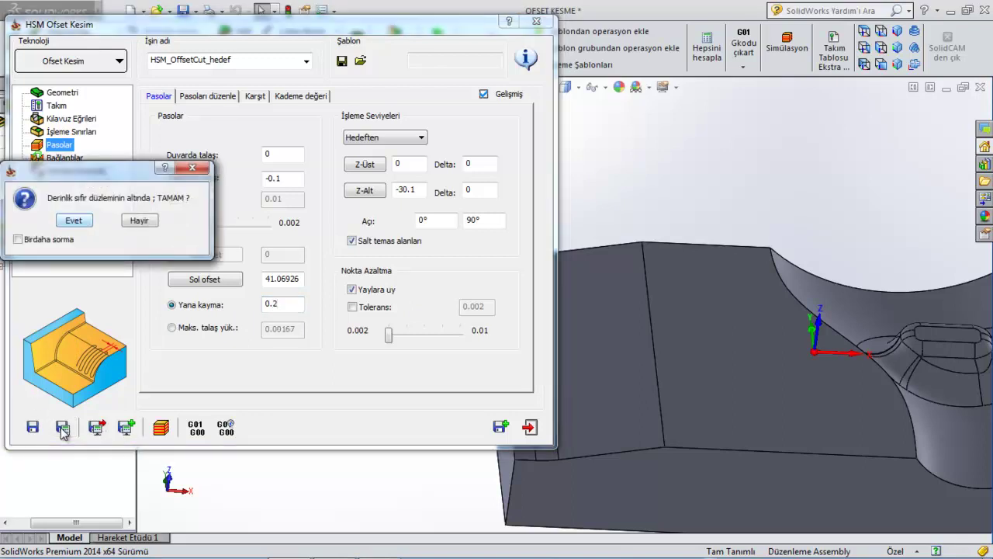
left_click(73, 220)
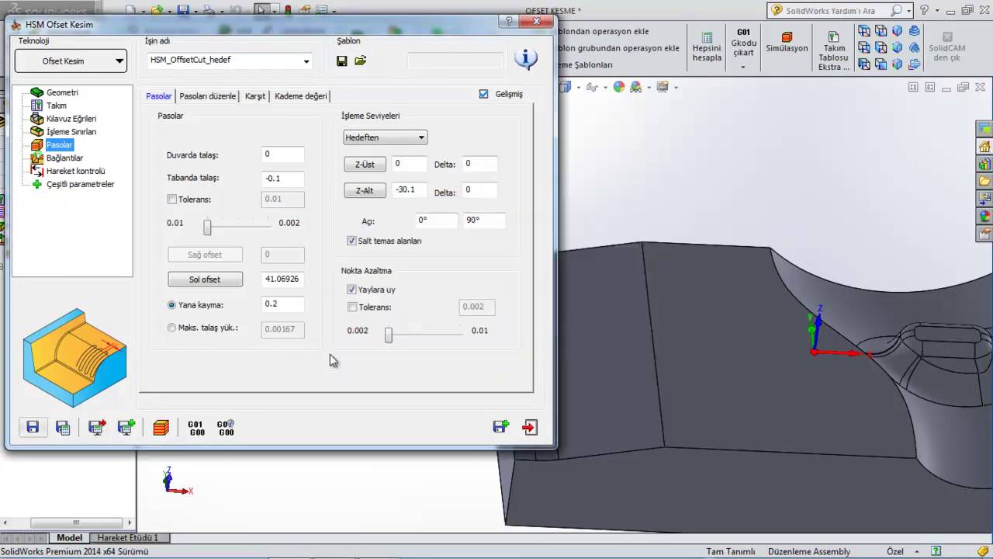
left_click(161, 427)
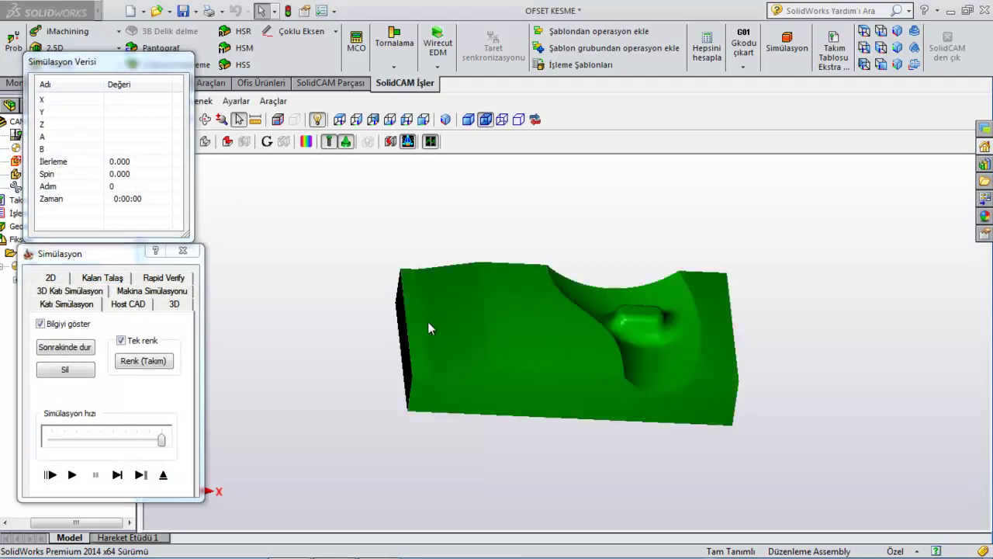
- Play the 0.2-stepover solid simulation to step 1860 and inspect the smooth machined left end
left_click(102, 483)
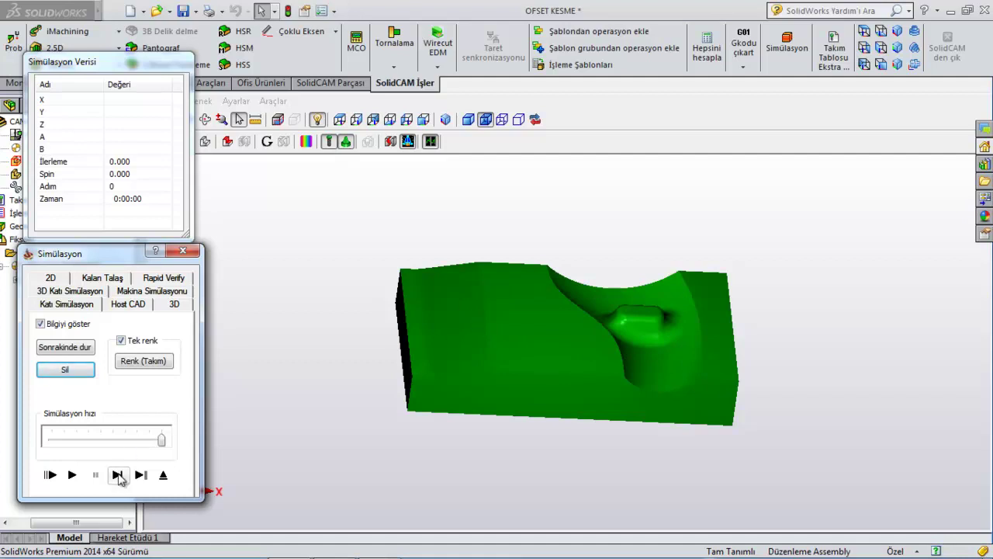
left_click(74, 477)
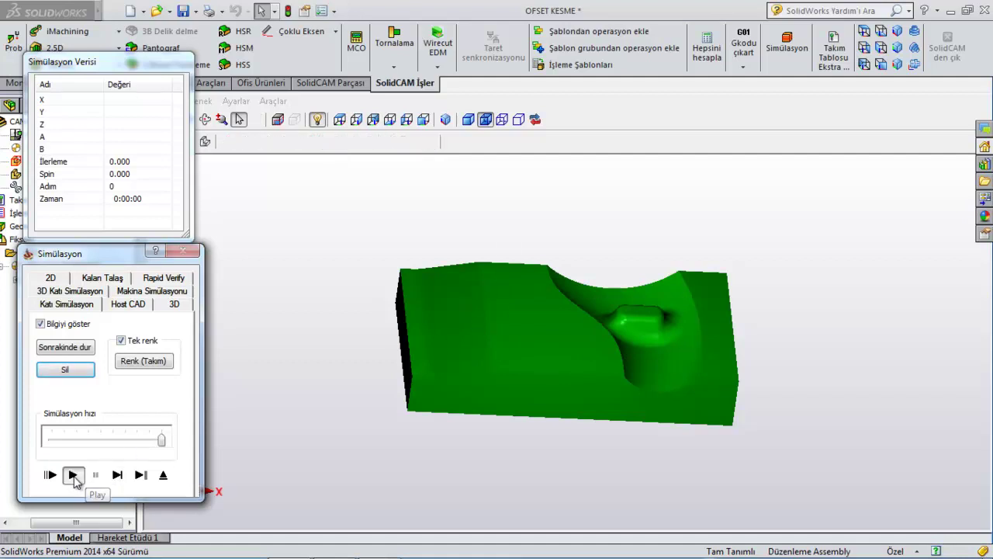
mouse_move(367, 370)
middle_mouse_down()
mouse_move(360, 351)
mouse_move(427, 370)
middle_mouse_up()
scroll(418, 405, "down", 5)
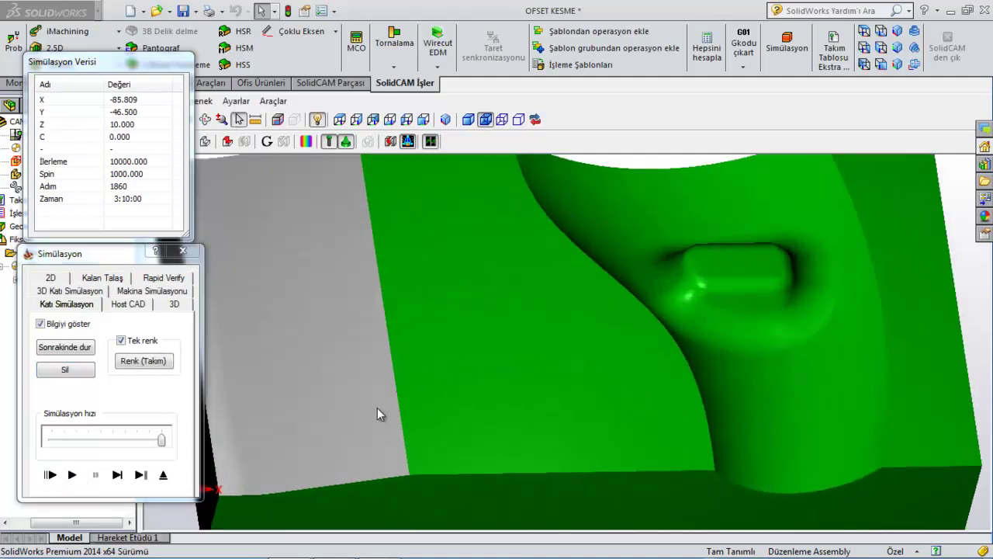
scroll(289, 433, "up", 5)
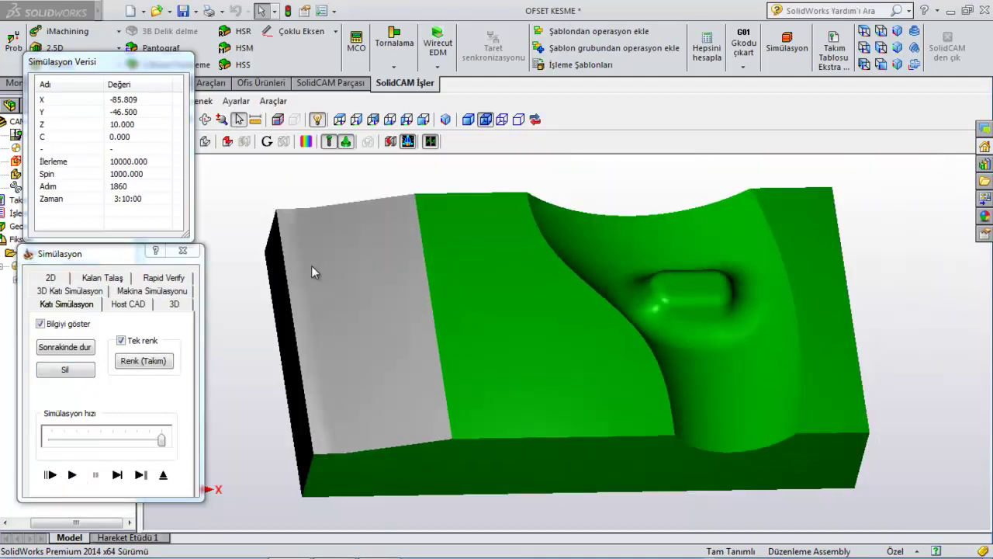
middle_click_drag(355, 403, 341, 381)
scroll(318, 392, "down", 2)
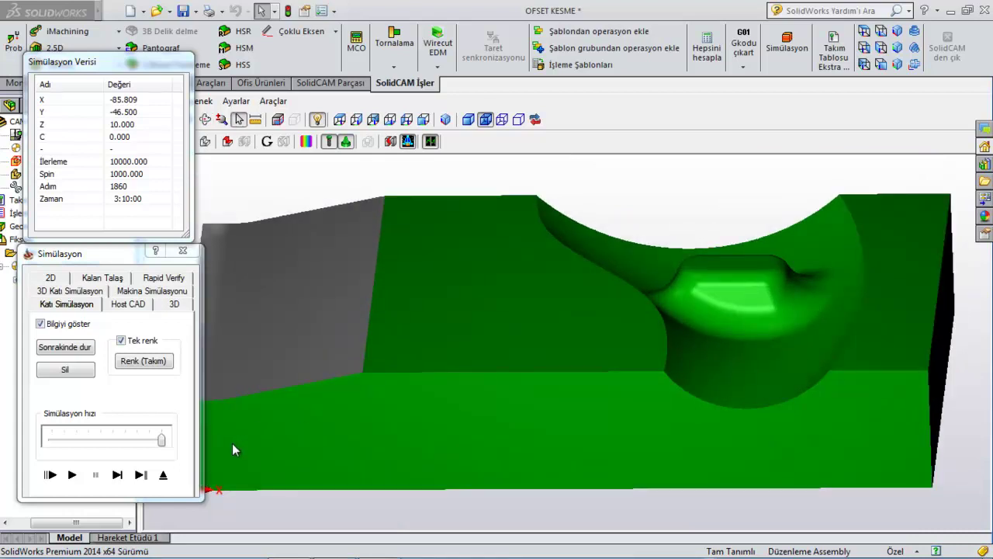
scroll(264, 419, "up", 2)
scroll(287, 364, "up", 1)
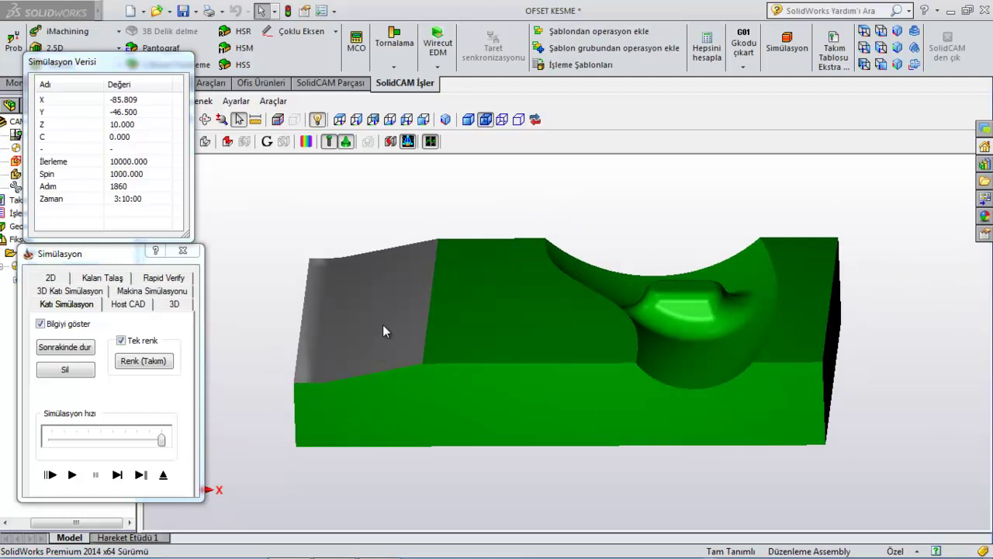
middle_click_drag(387, 334, 405, 353)
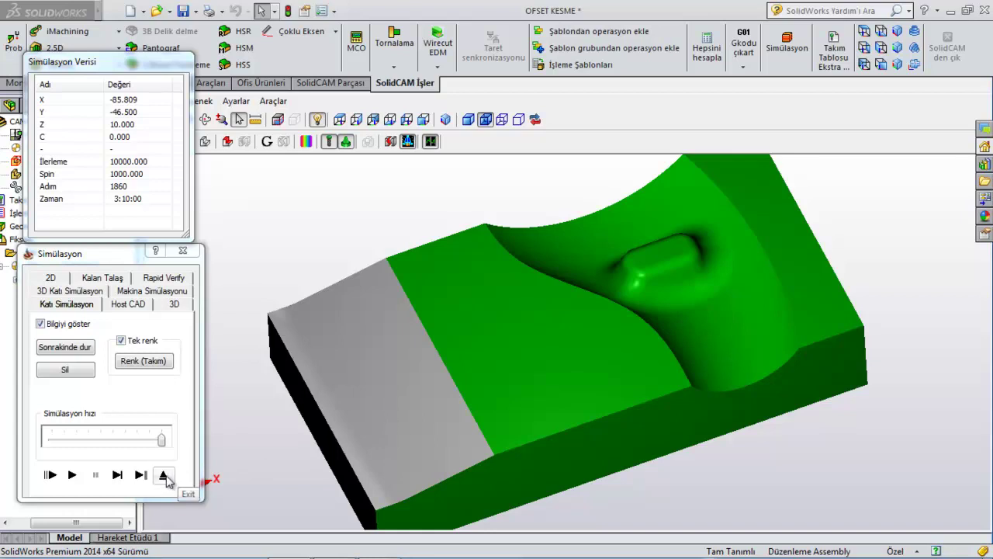
left_click(164, 476)
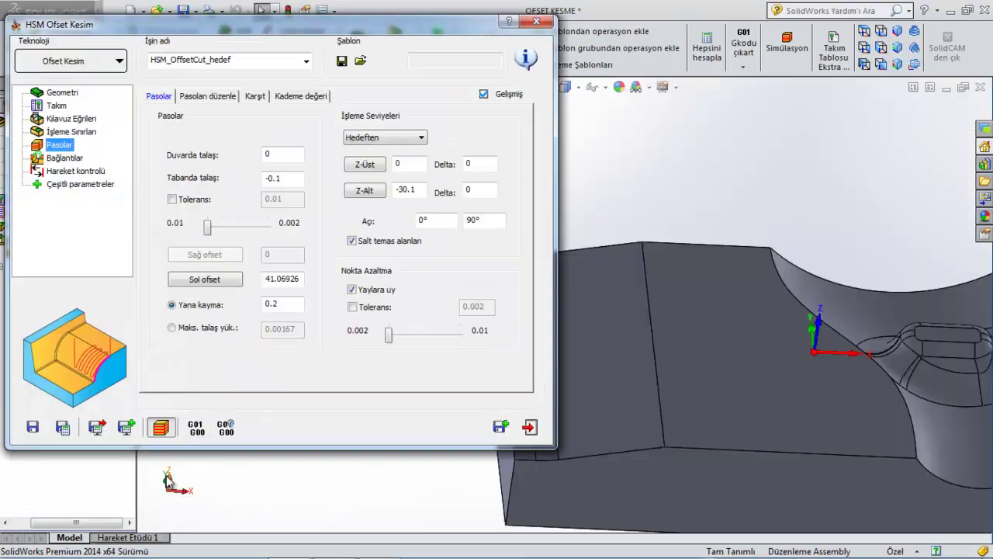
- Play the 0.2-stepover toolpath in Host CAD mode to show dense passes over the block's end face
left_click(161, 427)
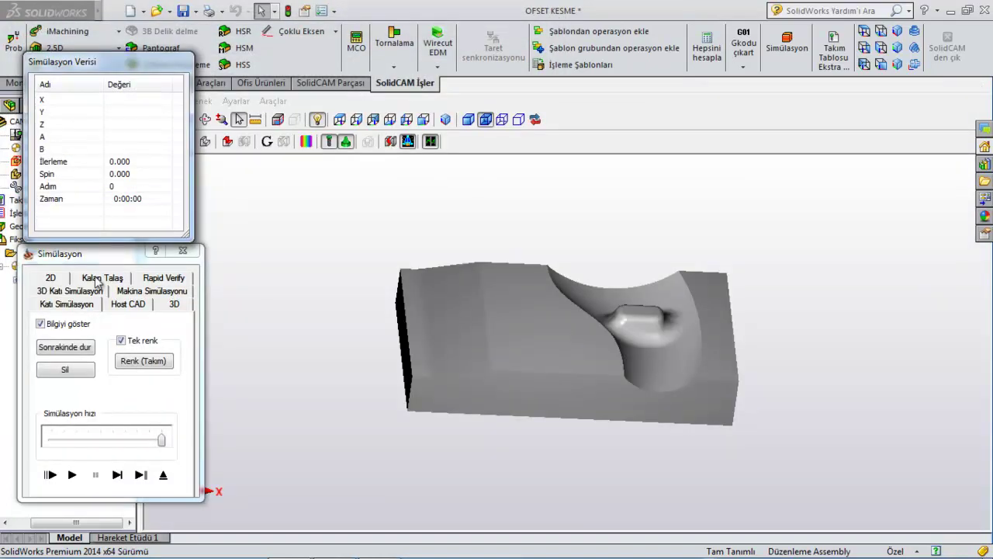
left_click(128, 306)
mouse_move(447, 411)
middle_mouse_down()
mouse_move(486, 381)
mouse_move(492, 412)
middle_mouse_up()
scroll(618, 415, "down", 3)
left_click(71, 474)
middle_click_drag(395, 421, 400, 486)
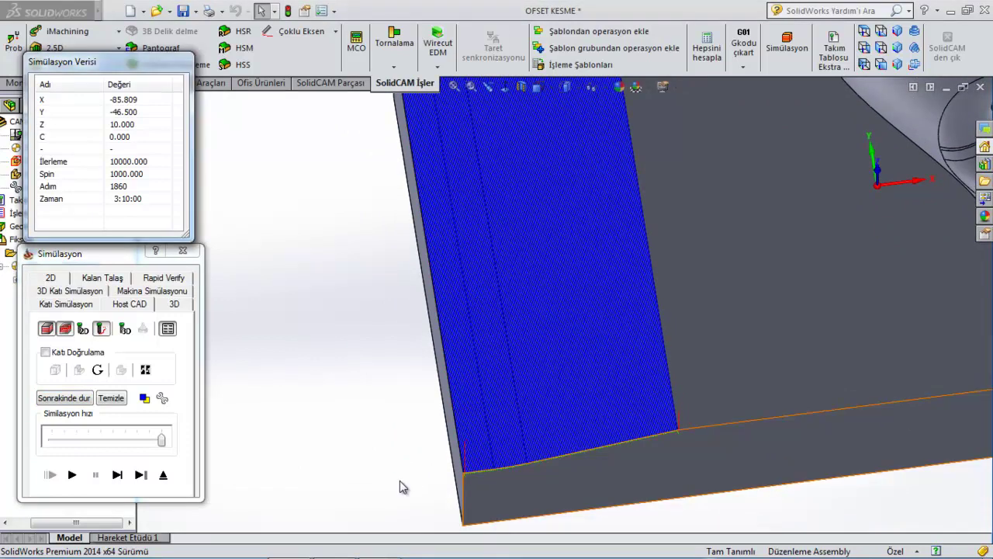
- Check the Linking minimum pass length and the Geometry page using hedef, then close HSM_OffsetCut_hedef
left_click(167, 476)
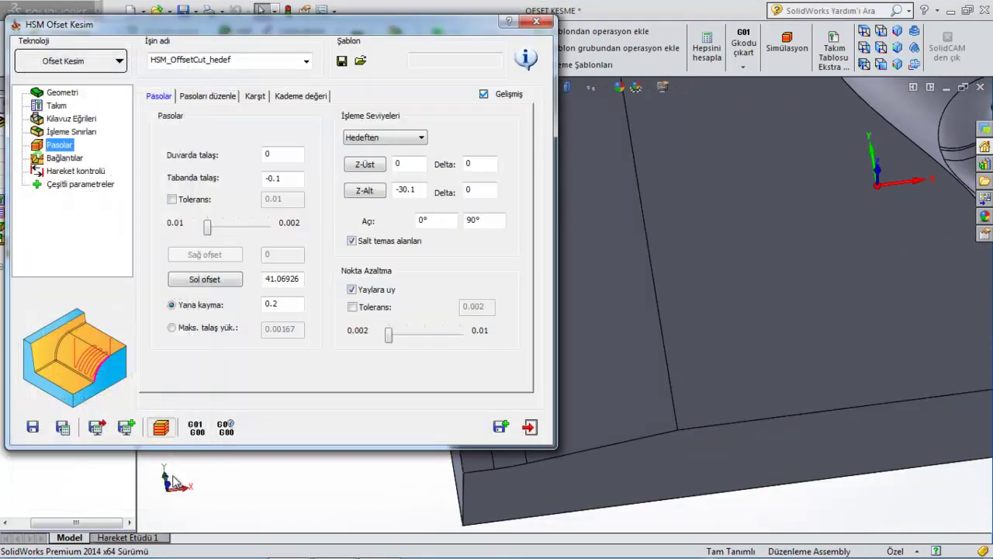
left_click(70, 158)
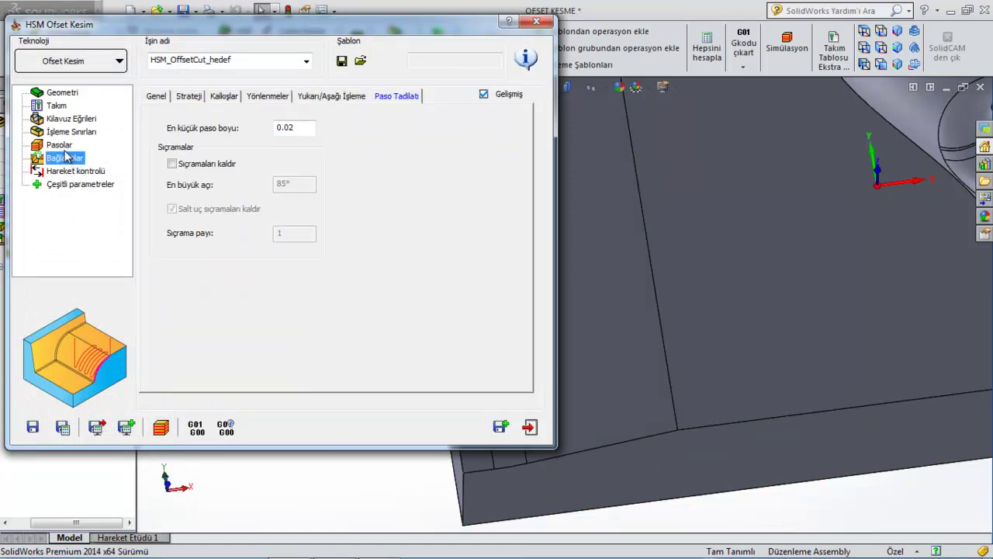
left_click(302, 128)
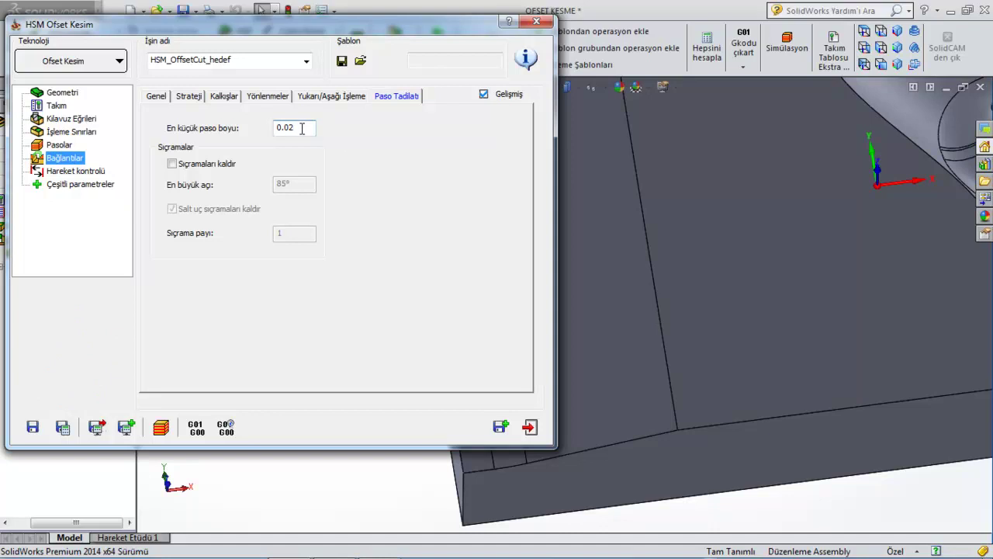
left_click(70, 95)
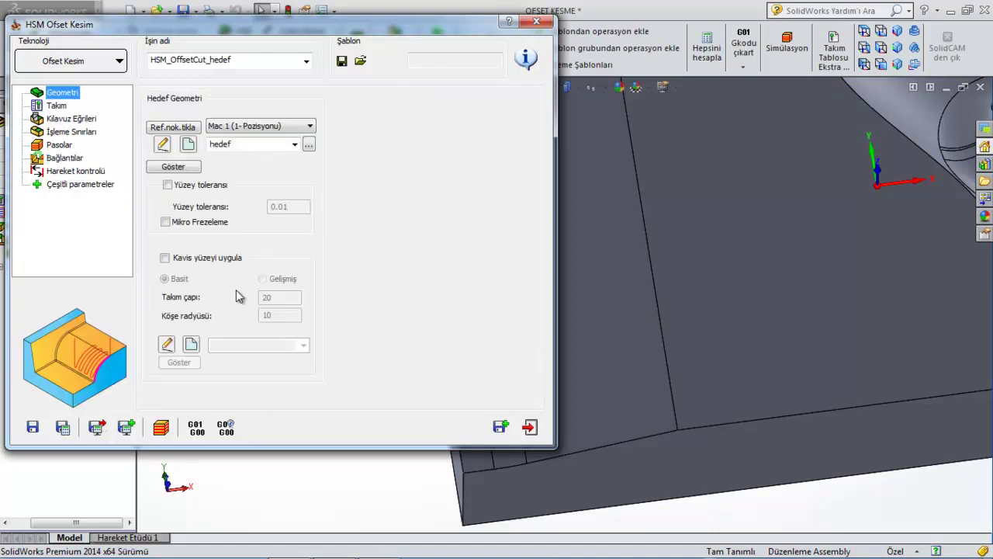
left_click(533, 428)
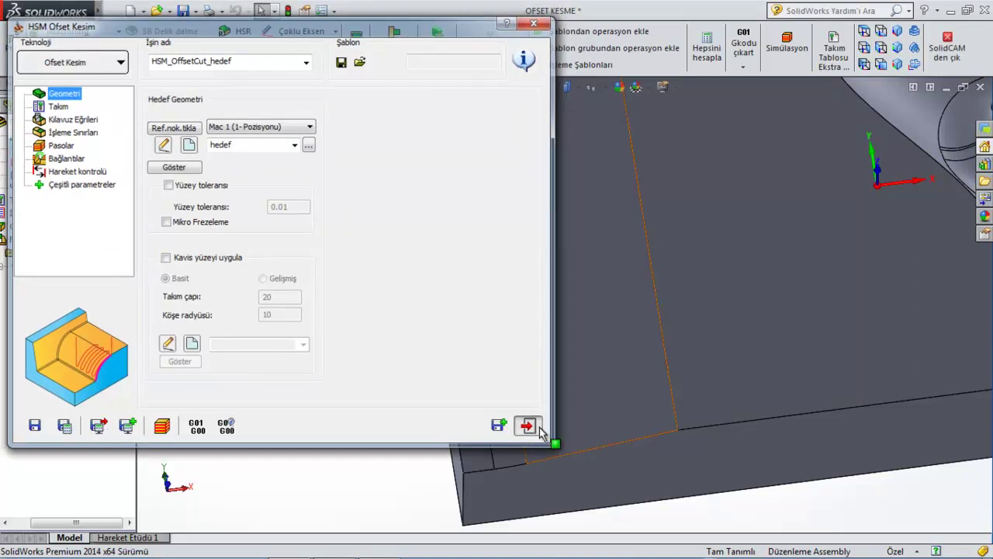